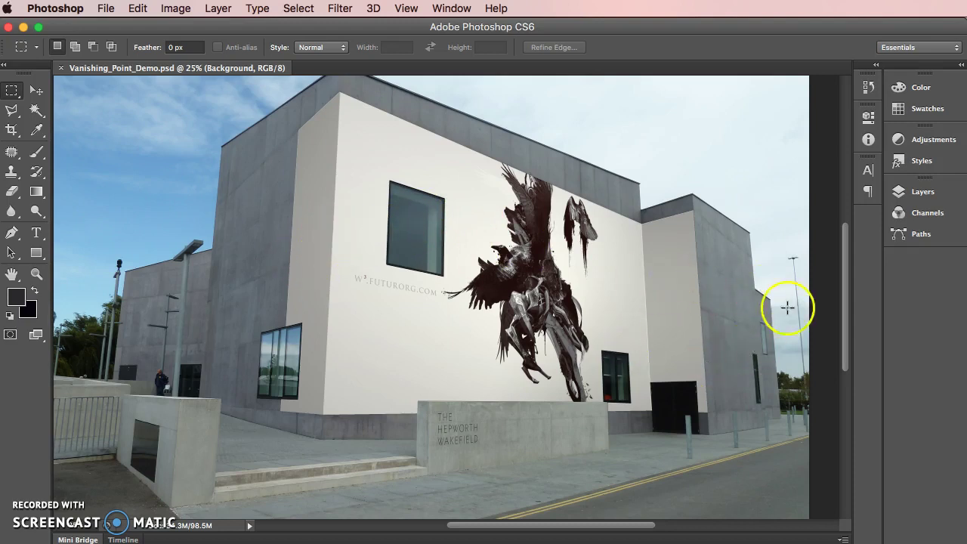
# Show the Layers panel listing the Adjustments group, Layer 2, Image and Background layers
pyautogui.click(905, 198)
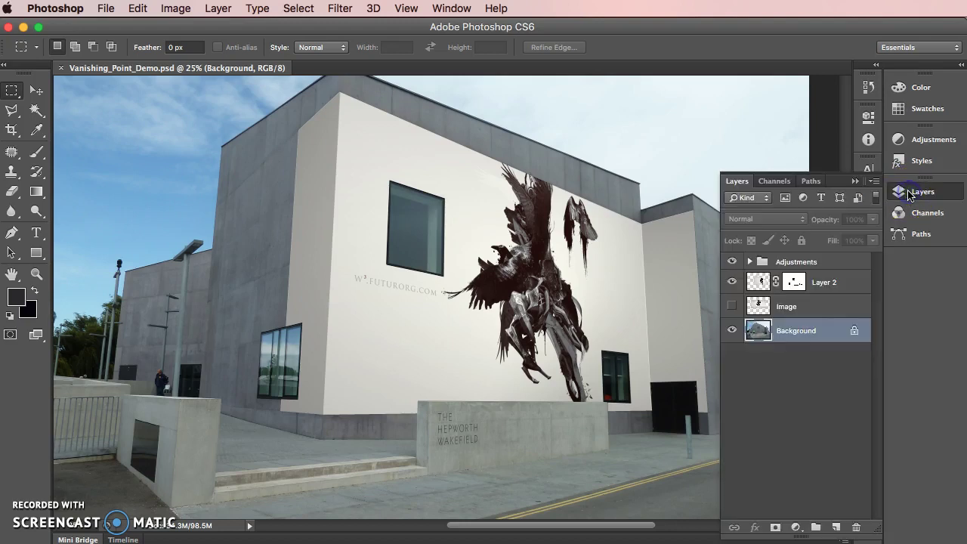
# Hide the Adjustments group and Layer 2, show the Image layer artwork, then switch to Chrome
pyautogui.moveTo(731, 262); pyautogui.dragTo(734, 279)
pyautogui.click(733, 280)
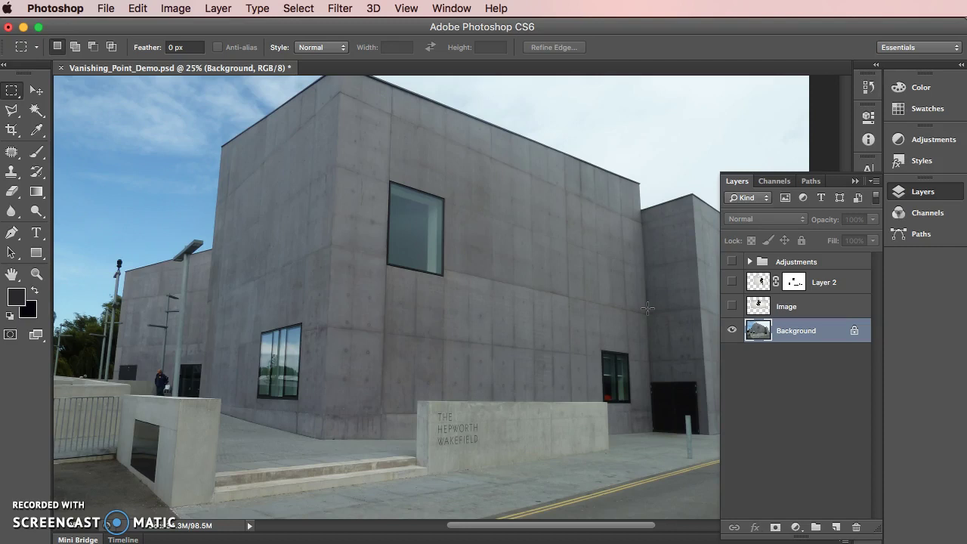
pyautogui.click(732, 306)
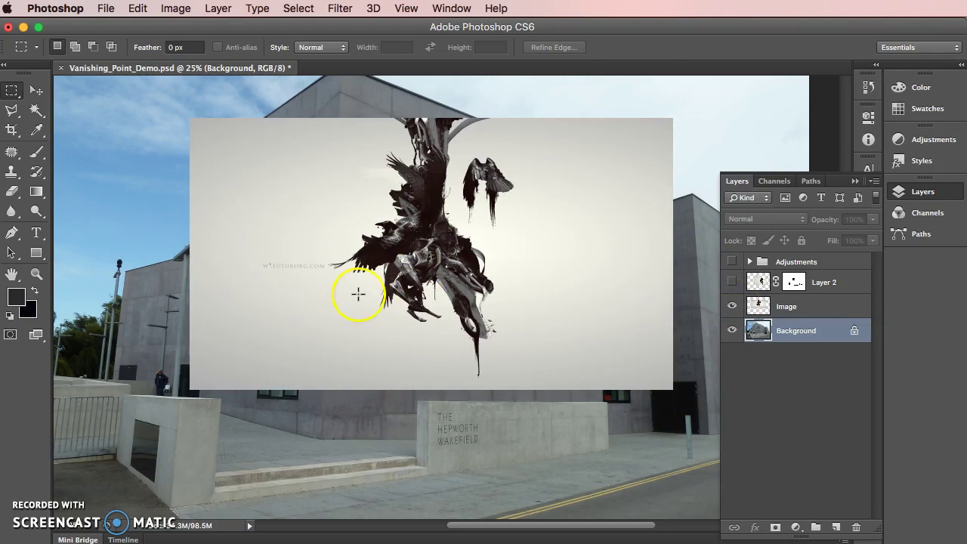
pyautogui.press('super+Tab')
pyautogui.press('super+Tab')
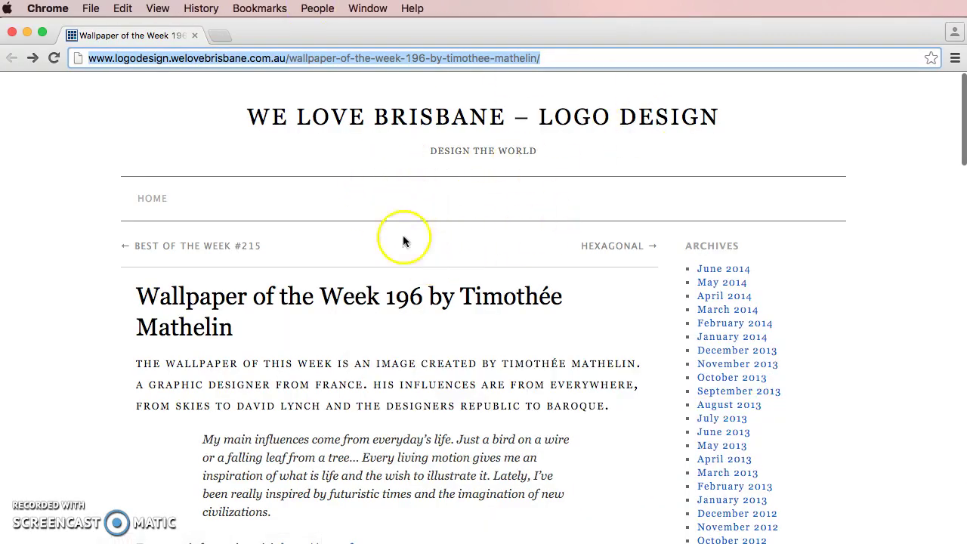
# Scroll the Wallpaper of the Week 196 page down to its resolutions list, then return to Photoshop
pyautogui.scroll(-1, 370, 309)
pyautogui.scroll(-2, 374, 321)
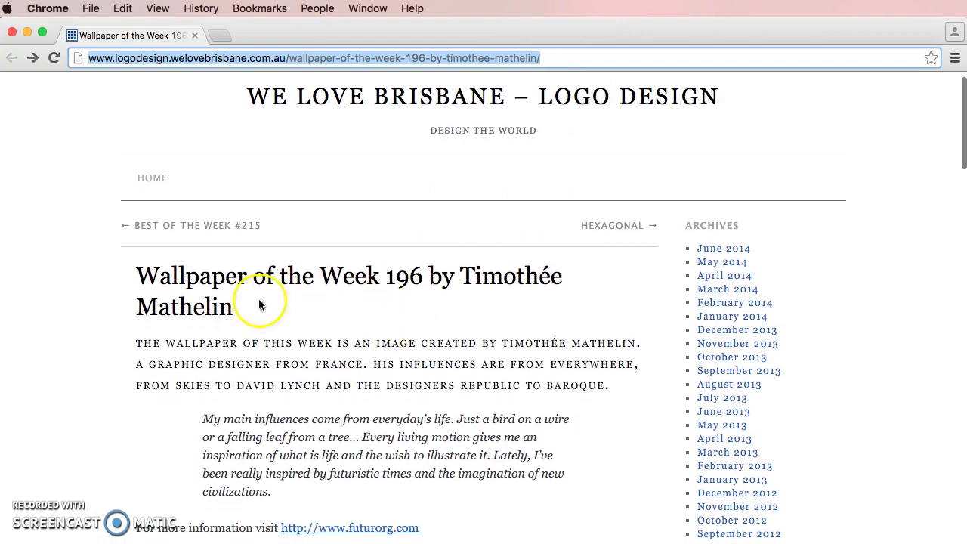
pyautogui.scroll(-10, 418, 354)
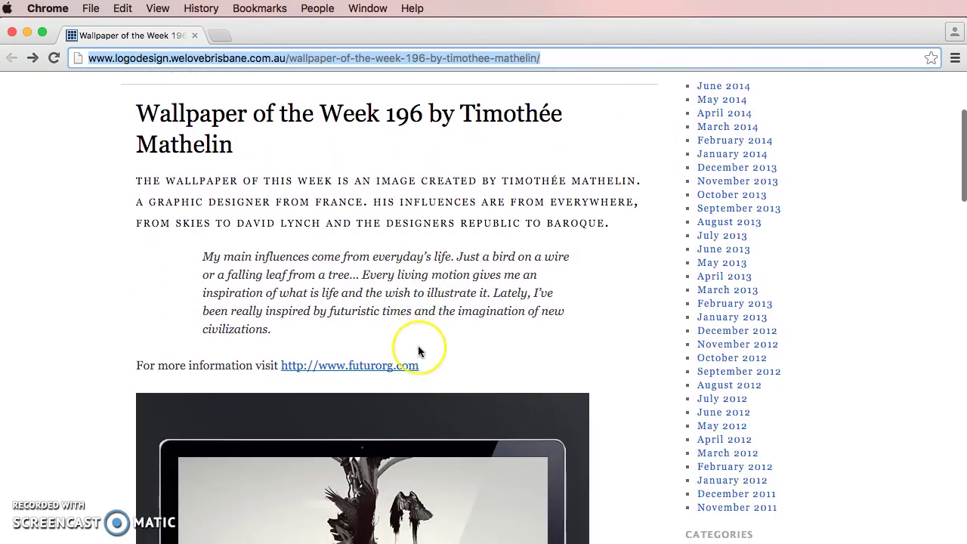
pyautogui.scroll(-6, 420, 352)
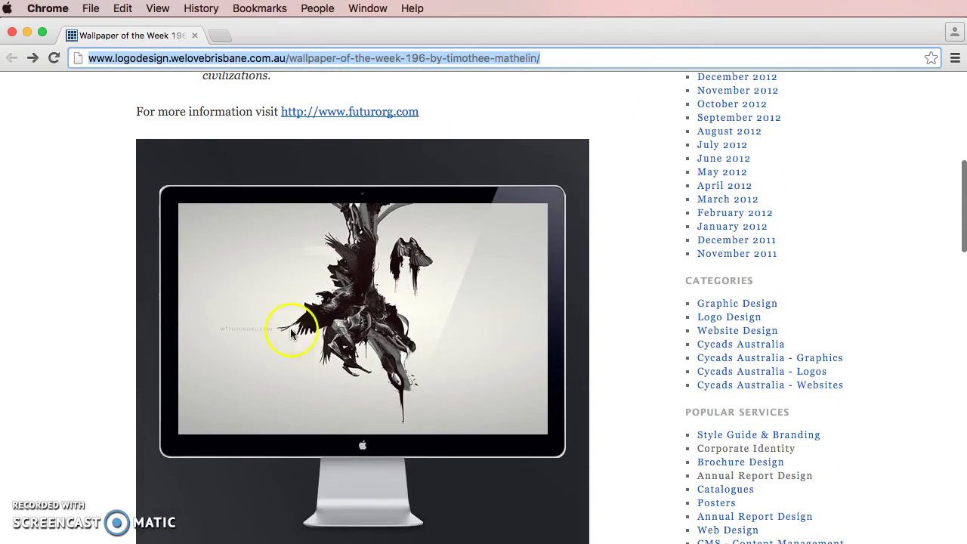
pyautogui.scroll(-2, 530, 366)
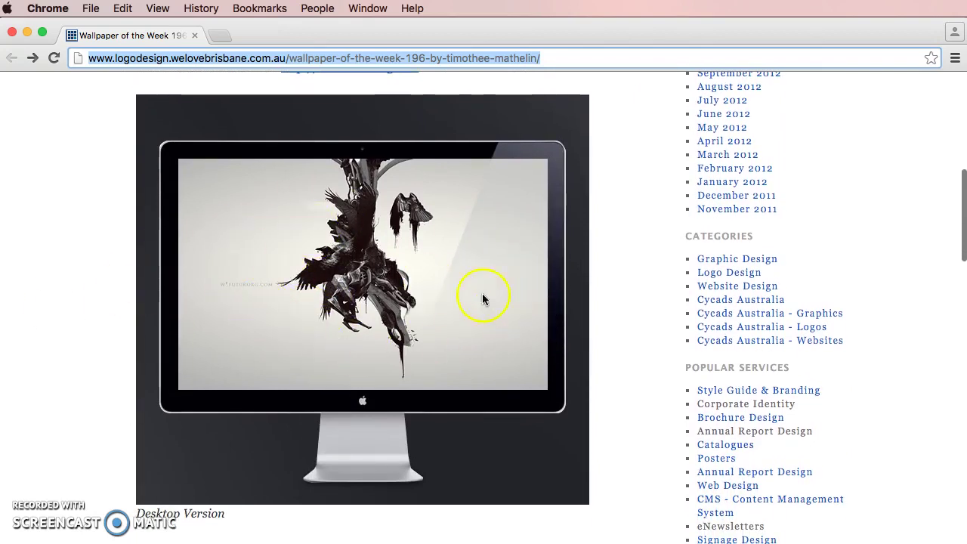
pyautogui.scroll(-10, 475, 332)
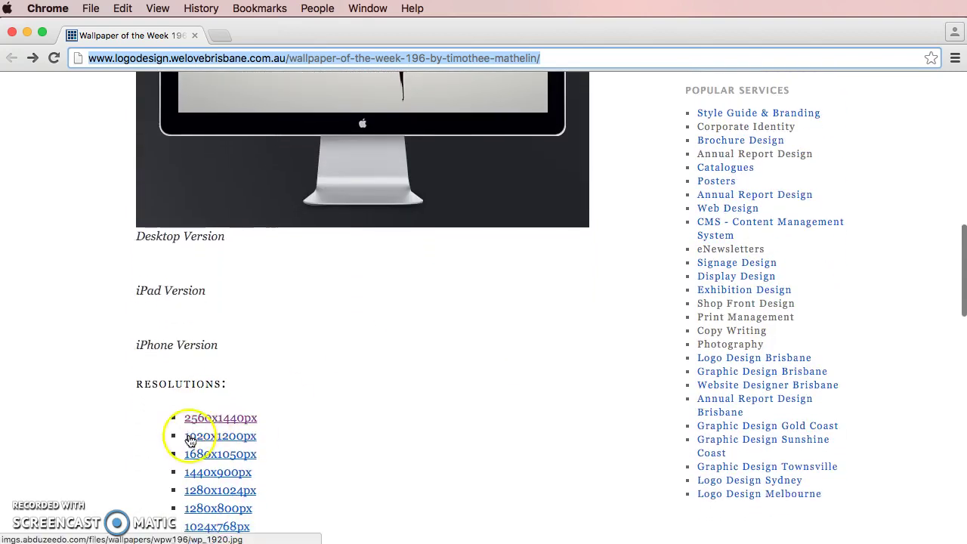
pyautogui.scroll(15, 529, 336)
pyautogui.press('super+Tab')
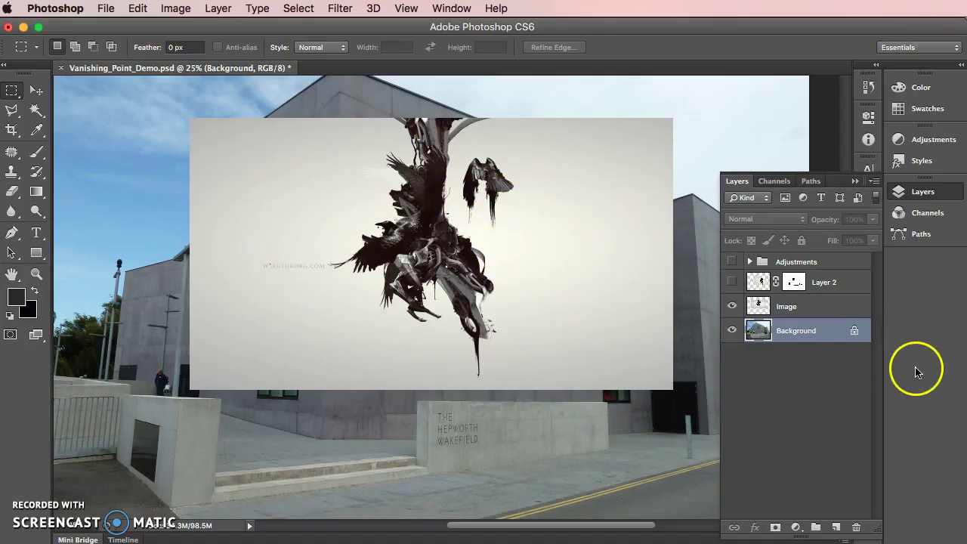
# Swap the Image layer for the Layer 2 mural, toggling the mural to compare with the bare wall
pyautogui.click(731, 306)
pyautogui.click(732, 282)
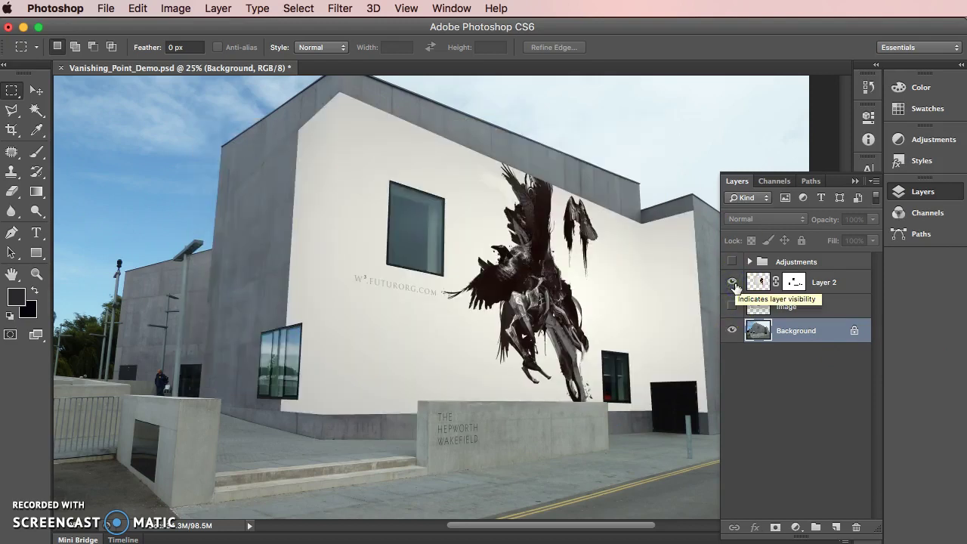
pyautogui.click(556, 298)
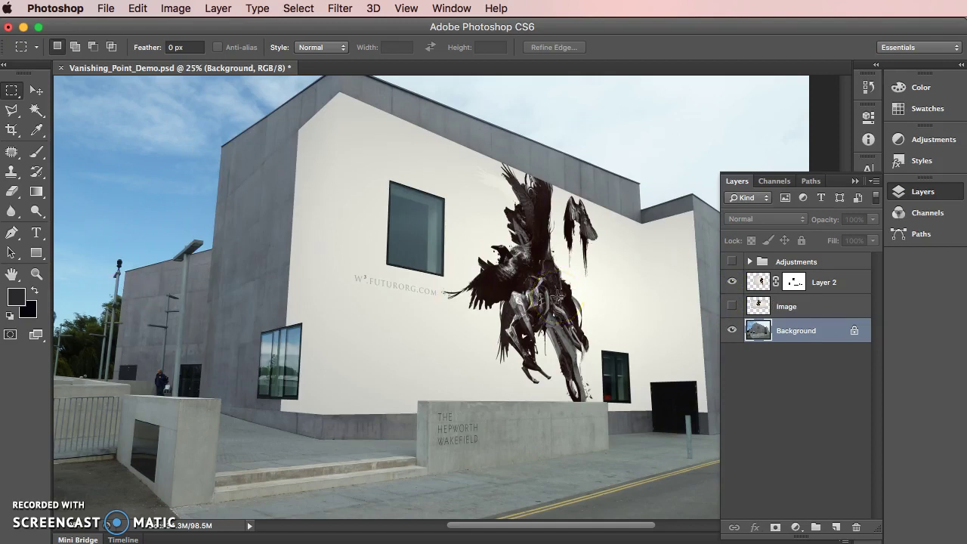
pyautogui.click(732, 282)
pyautogui.click(732, 281)
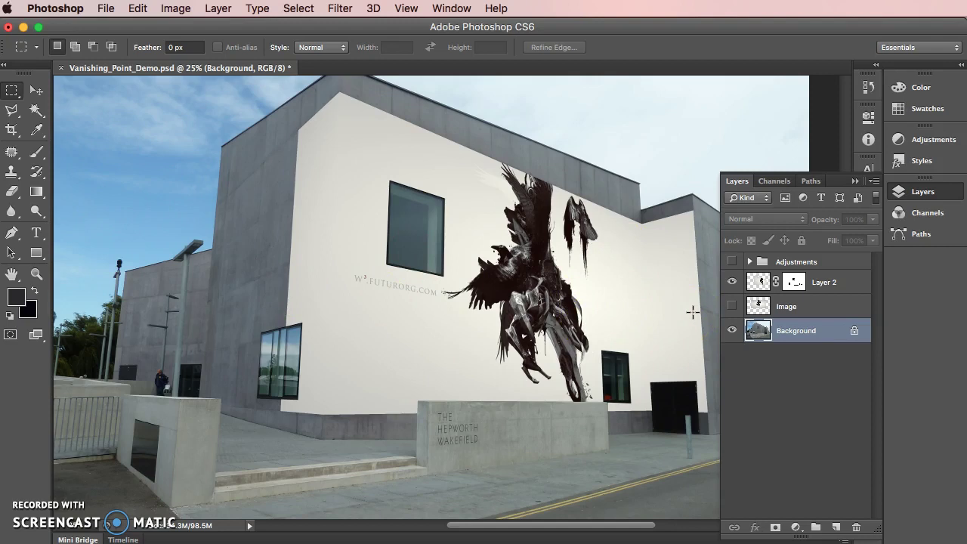
# Turn the Adjustments group back on, expand it, and compare Curves 2 and Curves 3 by toggling them
pyautogui.click(729, 261)
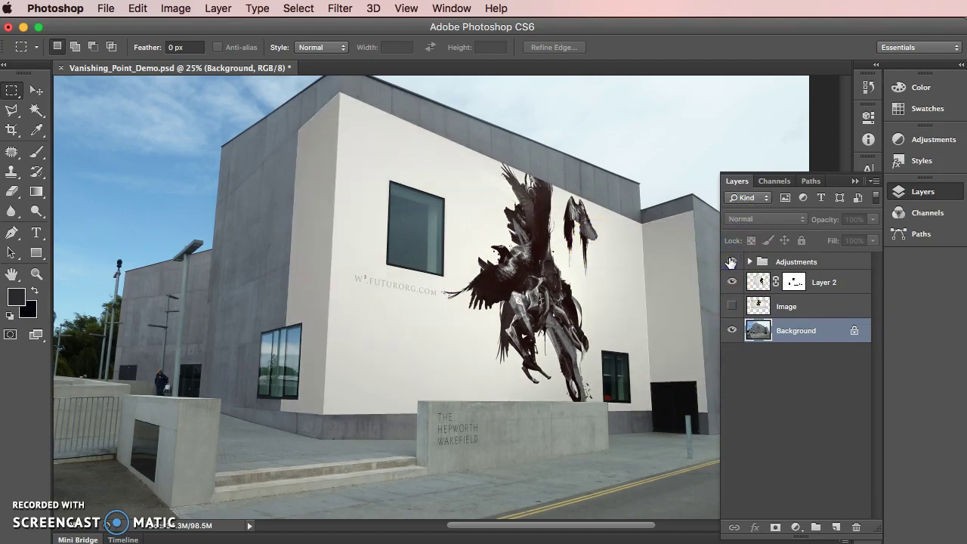
pyautogui.click(750, 262)
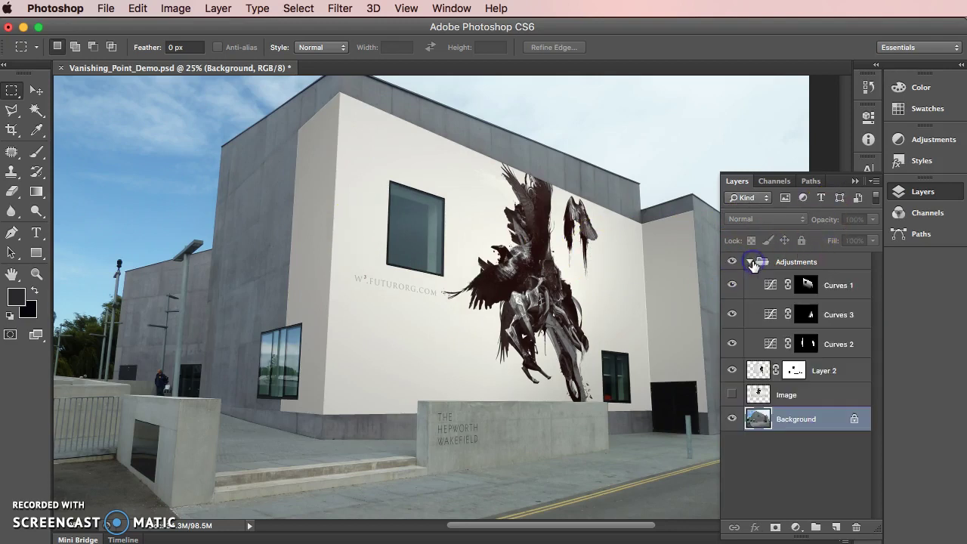
pyautogui.click(733, 344)
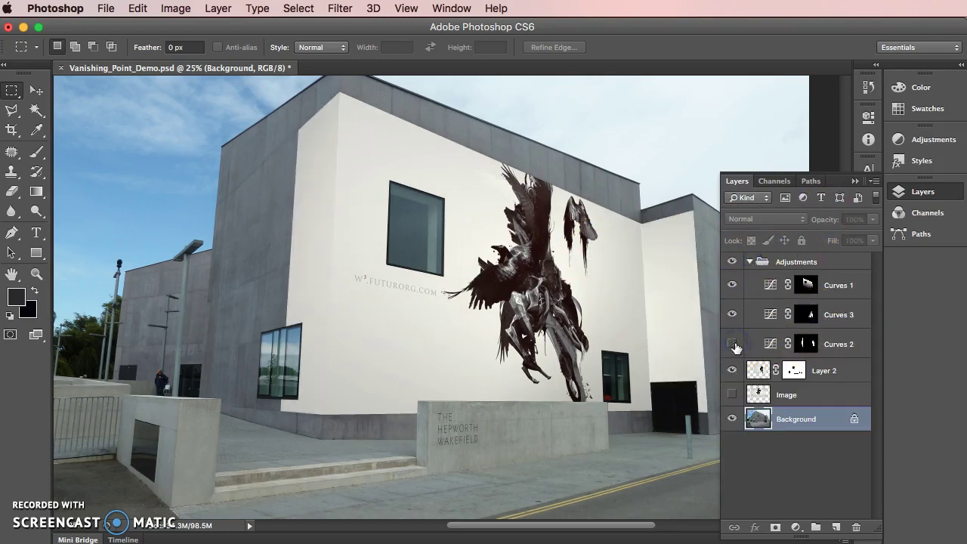
pyautogui.click(733, 343)
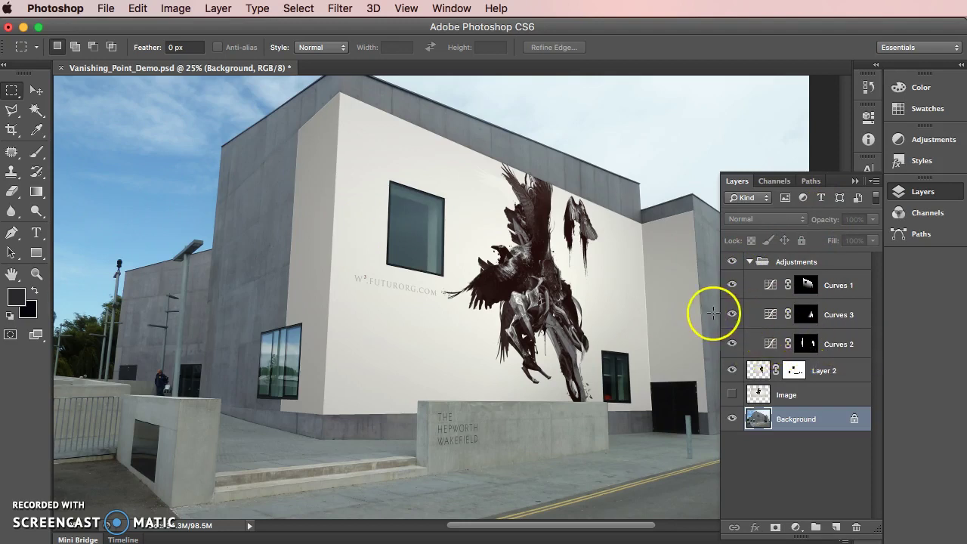
pyautogui.click(731, 314)
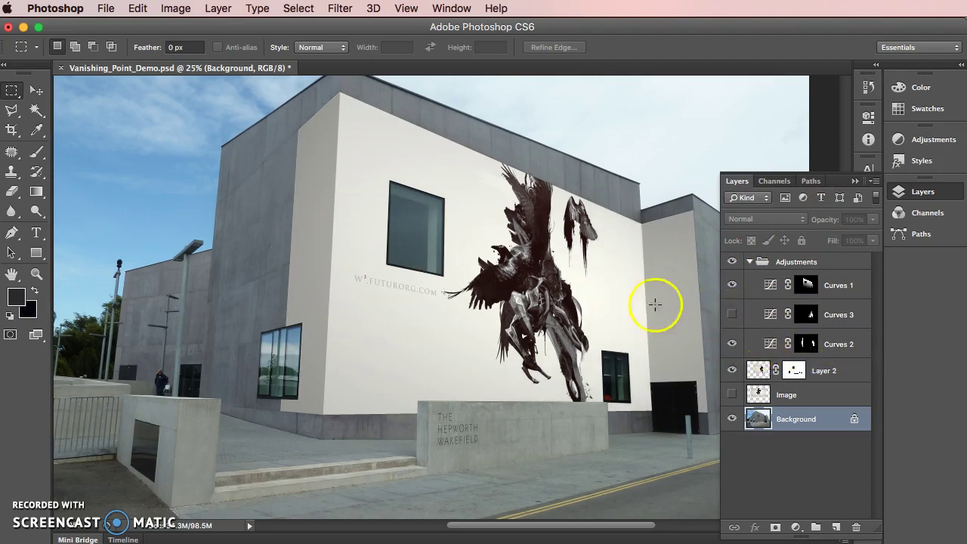
pyautogui.click(731, 315)
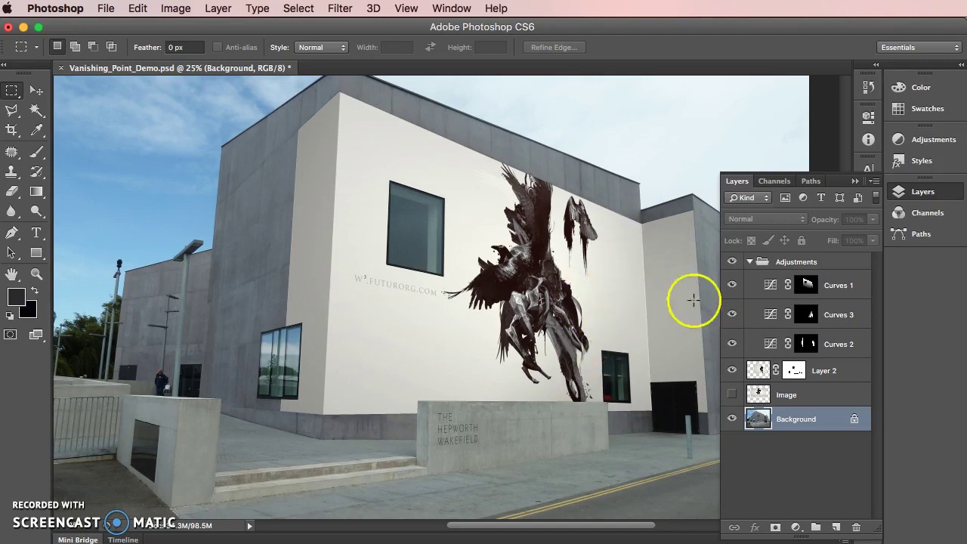
# Toggle Curves 1 repeatedly to compare its wall shading, leaving it on, and make Layer 2 active
pyautogui.click(731, 286)
pyautogui.click(731, 285)
pyautogui.click(731, 286)
pyautogui.click(732, 284)
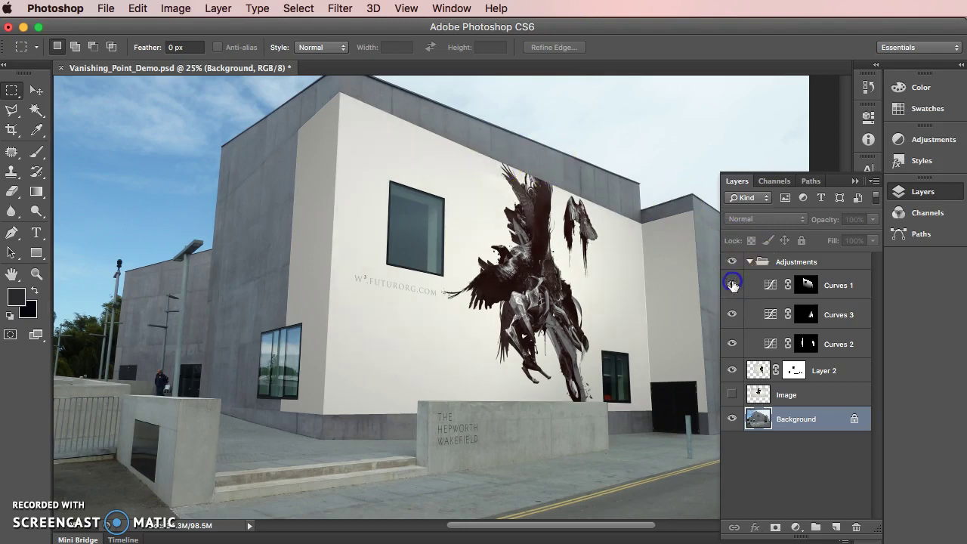
pyautogui.click(732, 285)
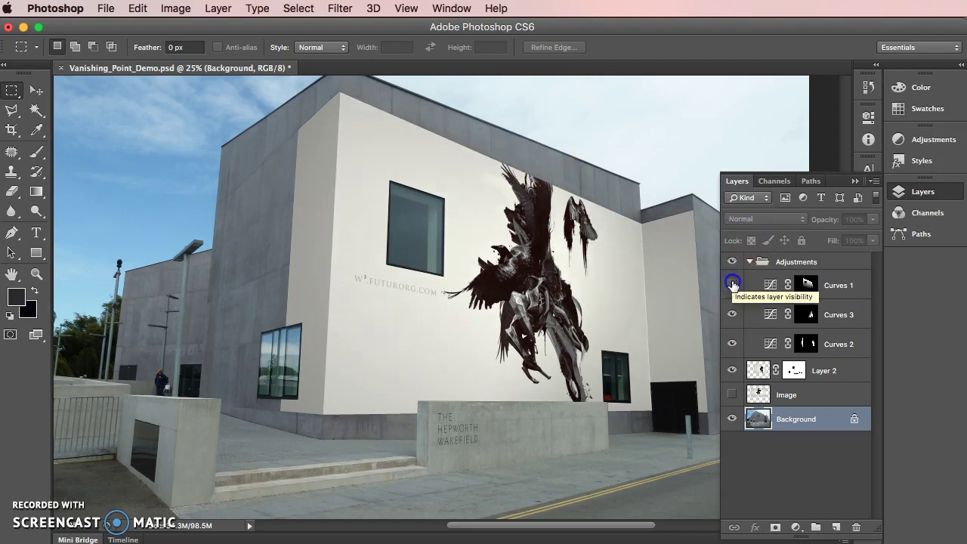
pyautogui.click(732, 285)
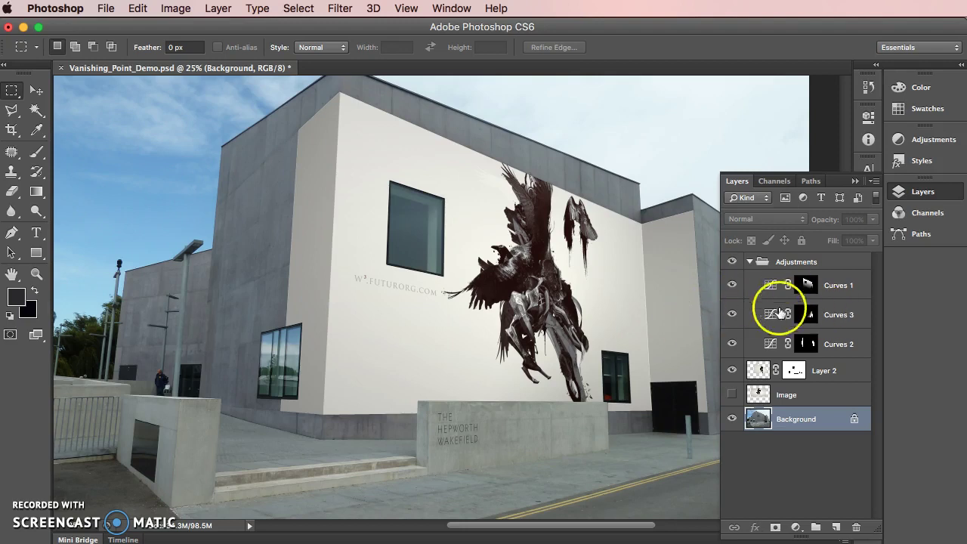
pyautogui.click(759, 370)
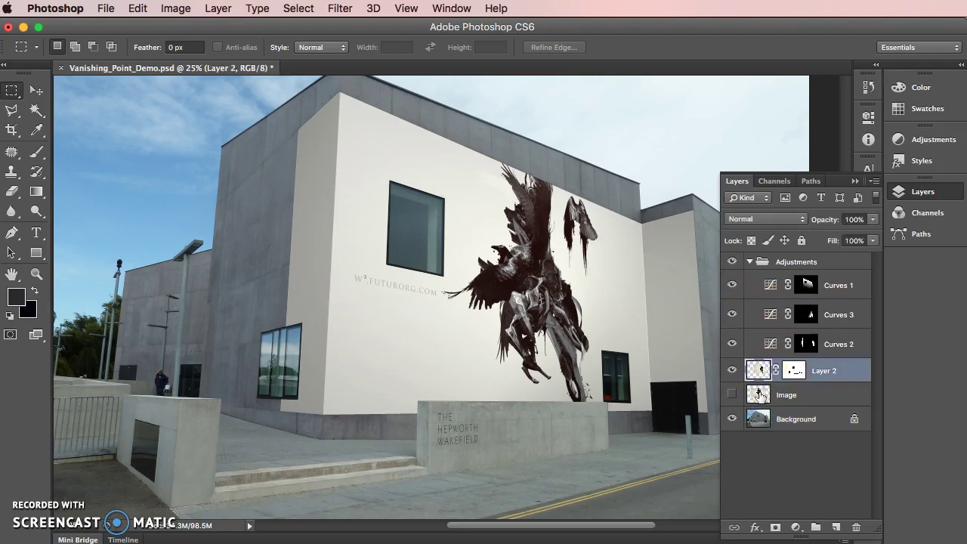
# Try darkening the mural's midtones in Levels and cancel, then hide Layer 2 and all Curves layers
pyautogui.press('super+l')
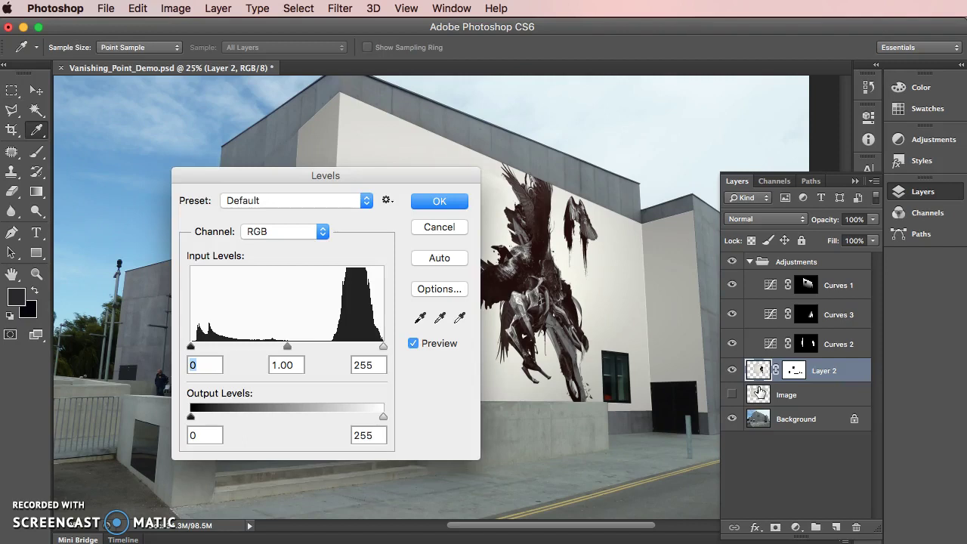
pyautogui.moveTo(297, 348); pyautogui.dragTo(302, 346)
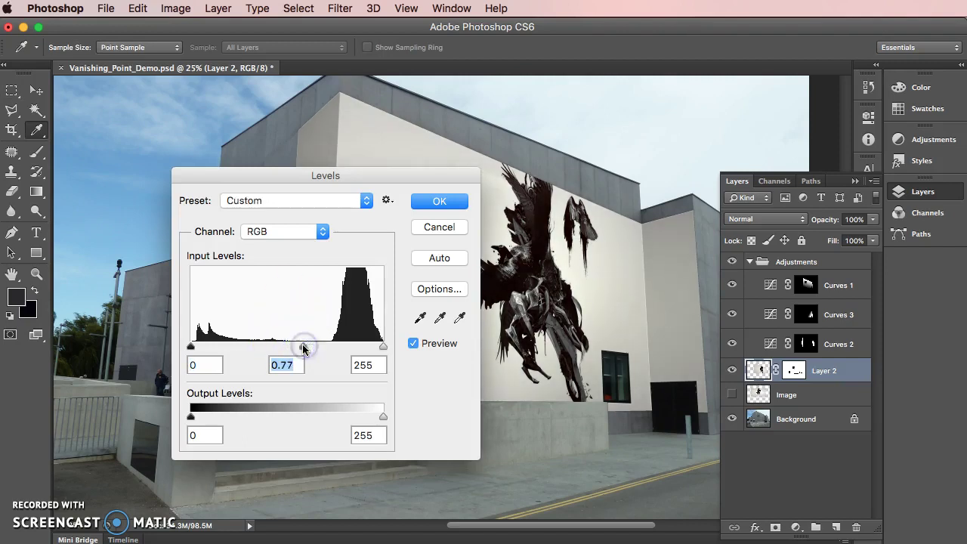
pyautogui.click(452, 230)
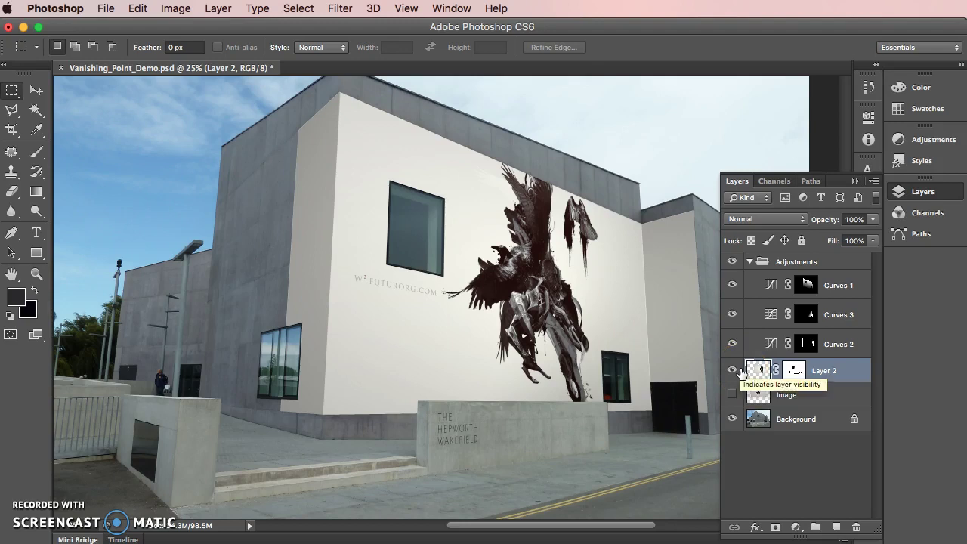
pyautogui.moveTo(732, 370); pyautogui.dragTo(736, 268)
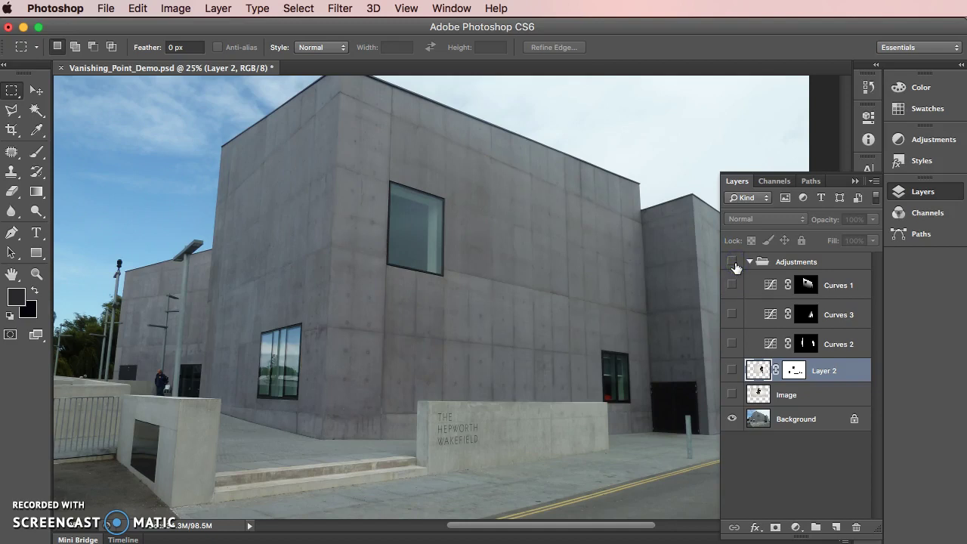
# Show and select the Image layer, load its outline as a selection, and copy the artwork
pyautogui.click(731, 395)
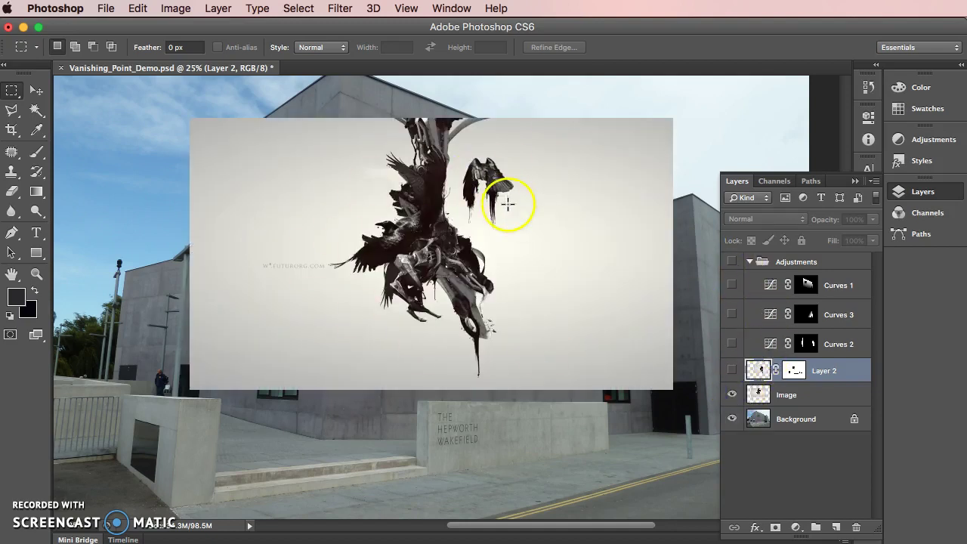
pyautogui.click(759, 394)
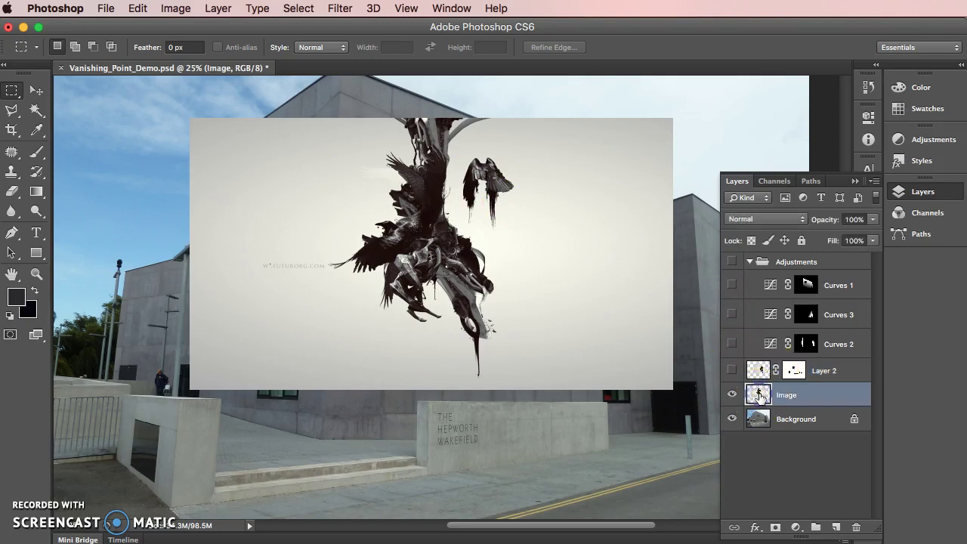
pyautogui.press('super+a')
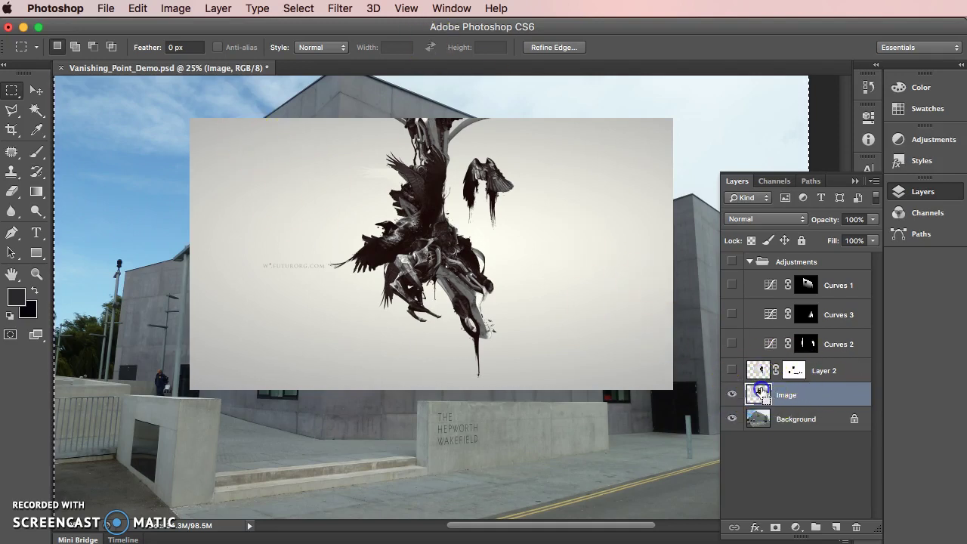
pyautogui.keyDown('super'); pyautogui.click(796, 371); pyautogui.keyUp('super')
pyautogui.click(137, 9)
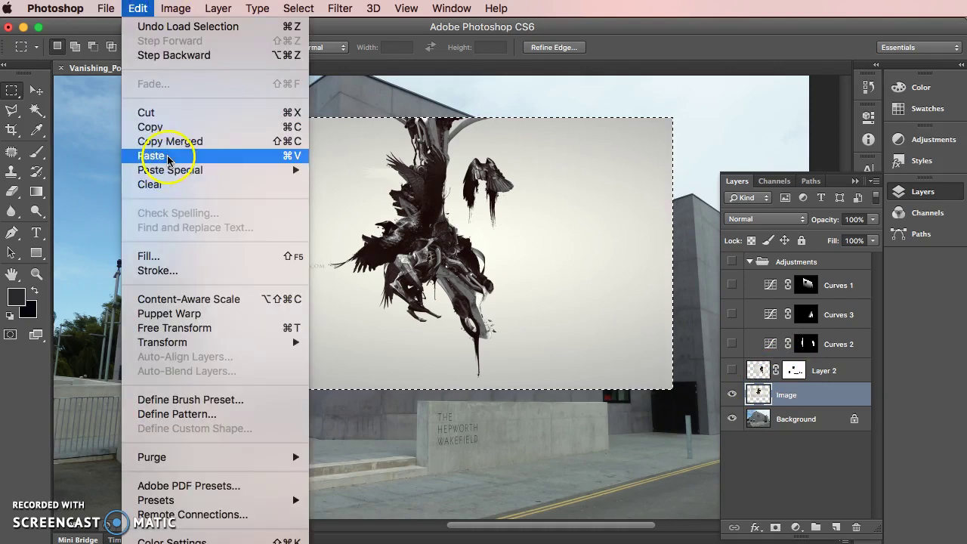
pyautogui.click(160, 126)
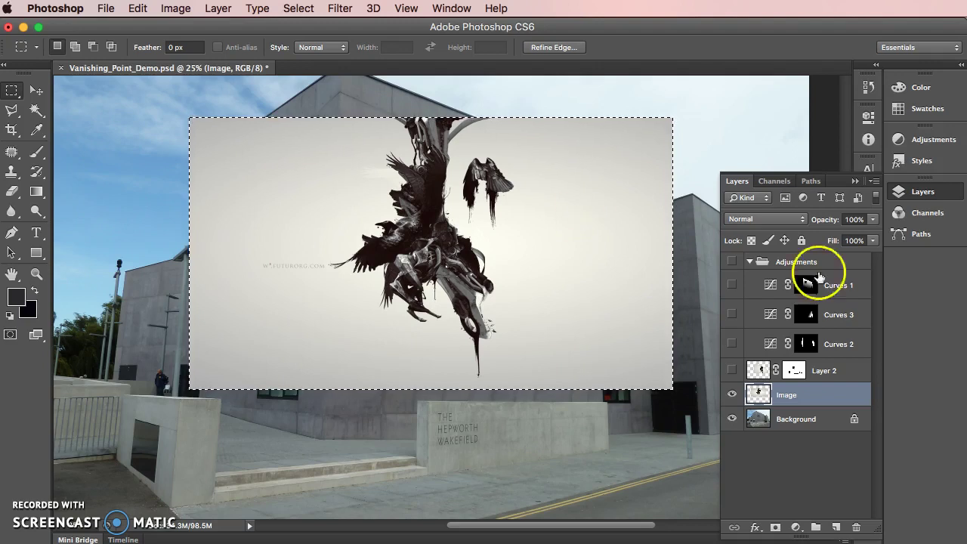
# Hide the Image layer, make Layer 2 active, and remove the rectangular selection
pyautogui.click(731, 394)
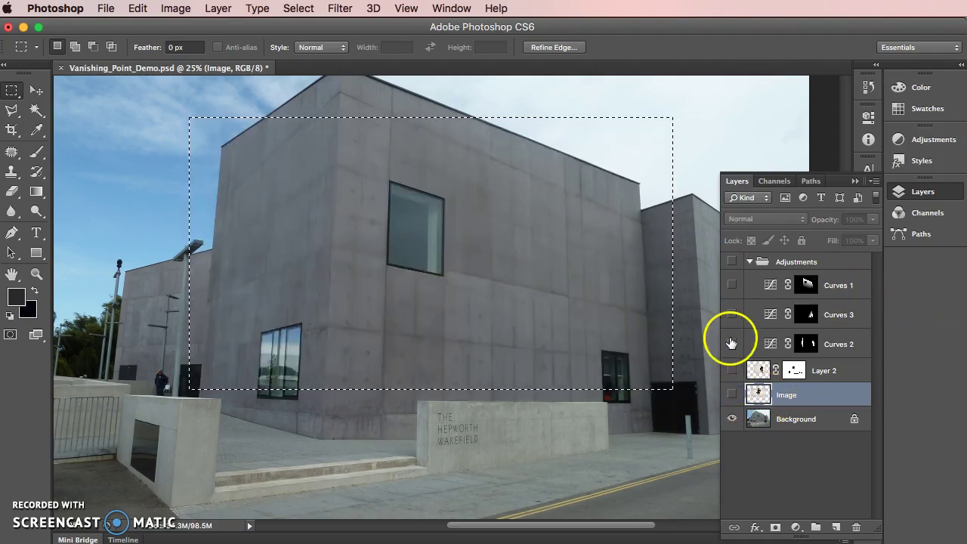
pyautogui.click(751, 370)
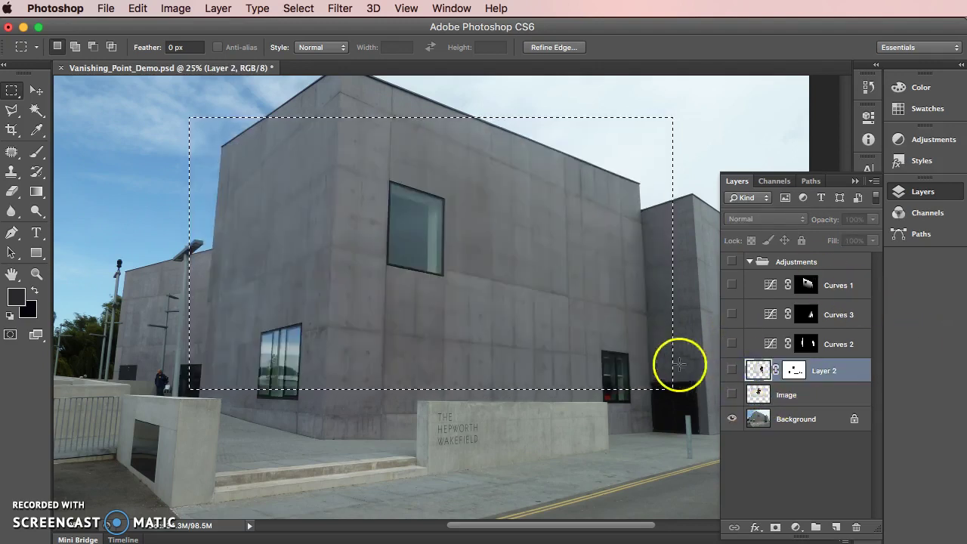
pyautogui.click(410, 83)
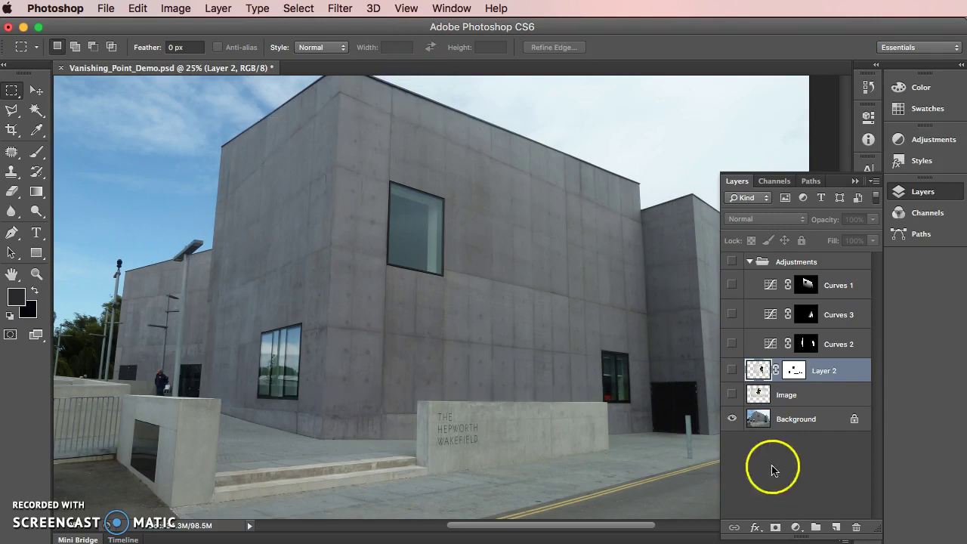
# Add a new empty Layer 3 above Layer 2, then bring up the Filter menu
pyautogui.click(835, 528)
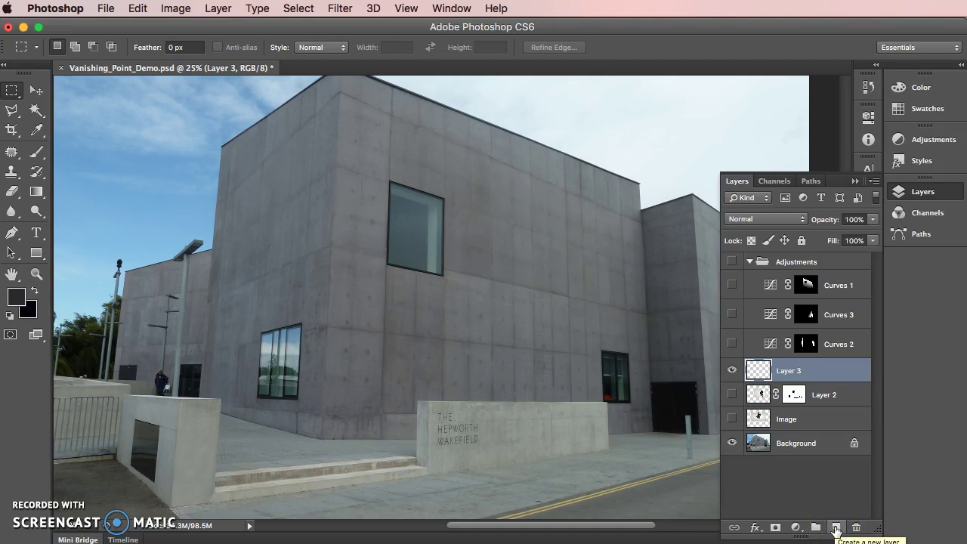
pyautogui.click(835, 527)
pyautogui.click(873, 181)
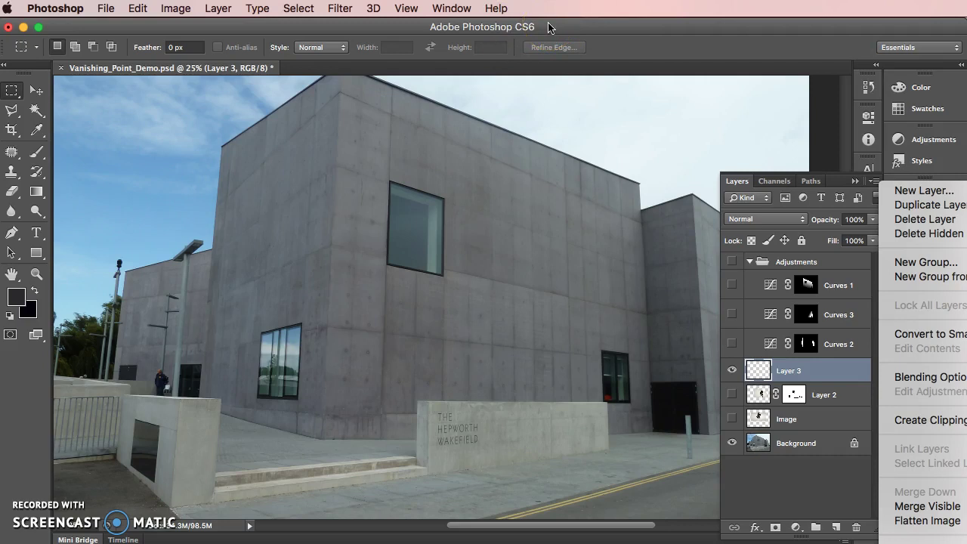
pyautogui.click(834, 368)
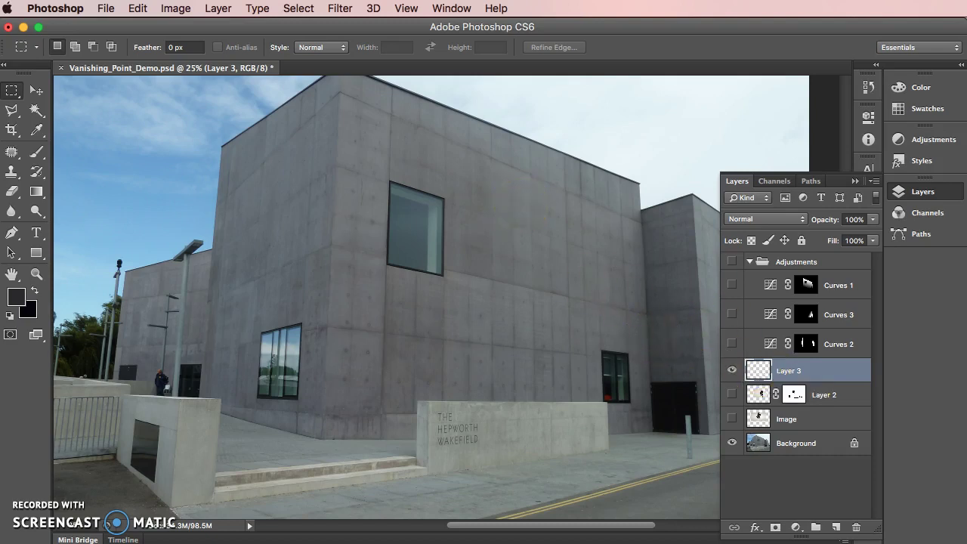
pyautogui.click(333, 9)
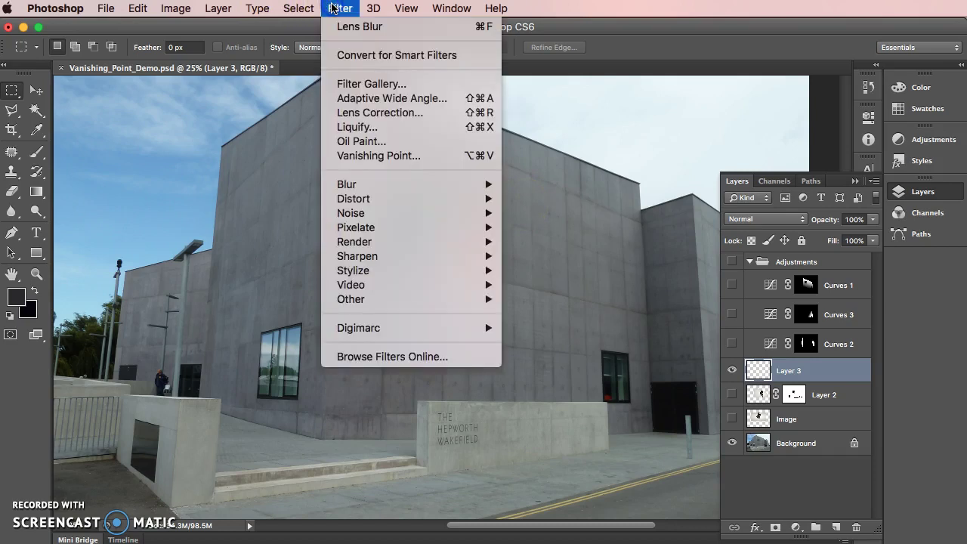
# Launch Filter > Vanishing Point, showing the existing blue perspective grid over the building
pyautogui.click(401, 157)
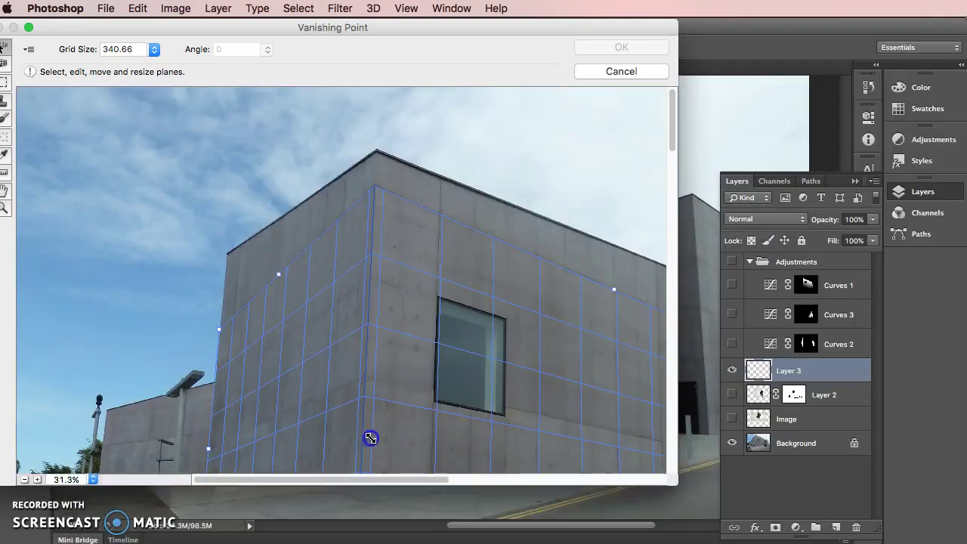
# Enlarge the Vanishing Point dialog, zoom the preview to 25%, and delete the existing perspective planes
pyautogui.moveTo(680, 479); pyautogui.dragTo(965, 543)
pyautogui.press('super+minus')
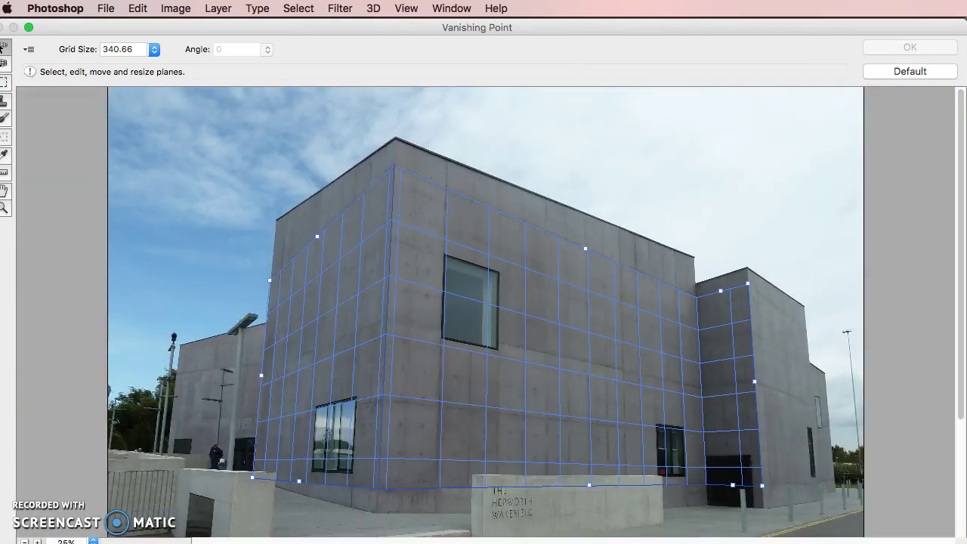
pyautogui.press('super+minus')
pyautogui.press('super+plus')
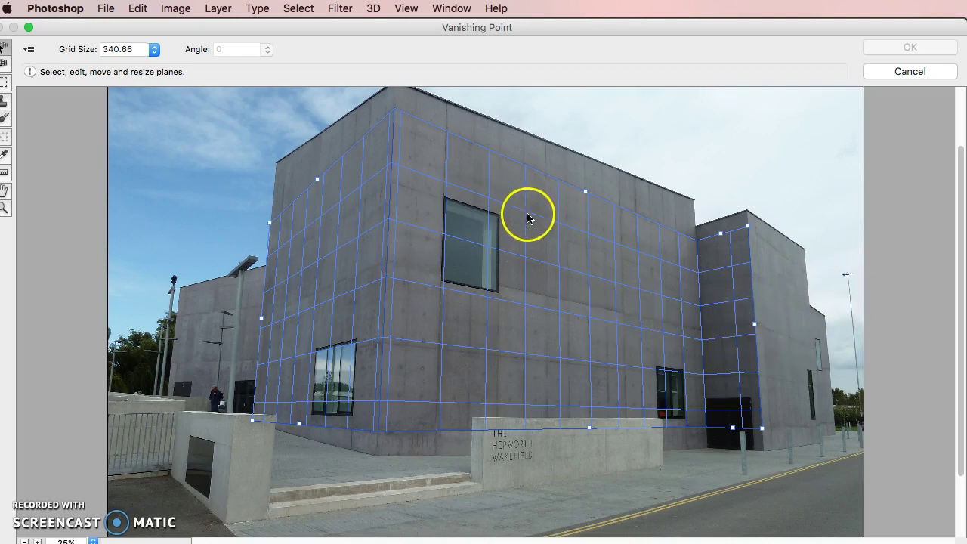
pyautogui.press('BackSpace')
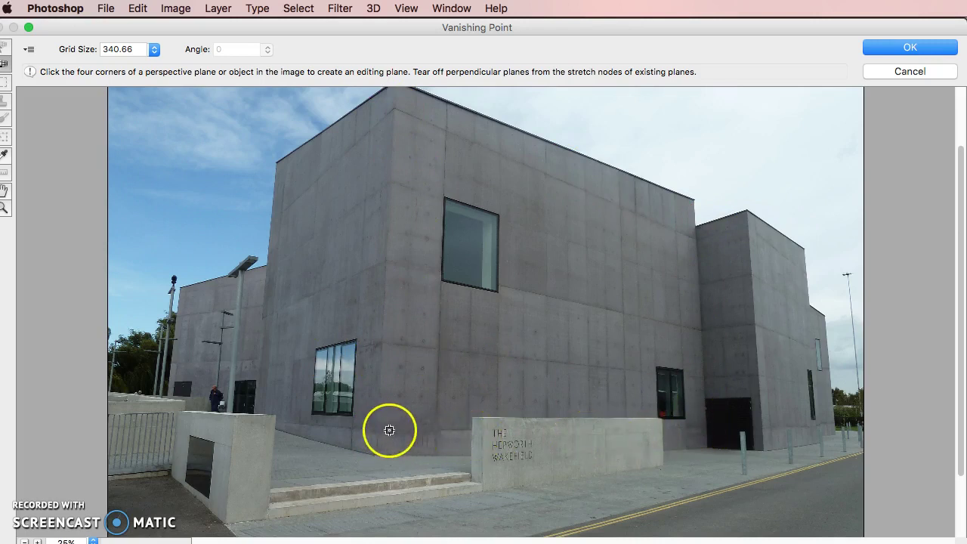
# Define the front-wall perspective plane with corners at the roof corner, roof step, right edge and lower left
pyautogui.click(393, 108)
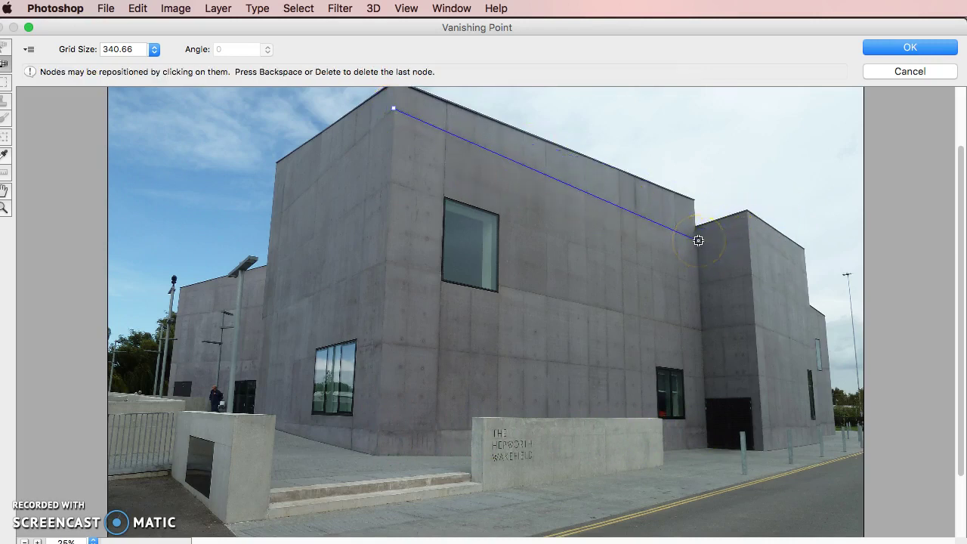
pyautogui.click(697, 241)
pyautogui.click(704, 378)
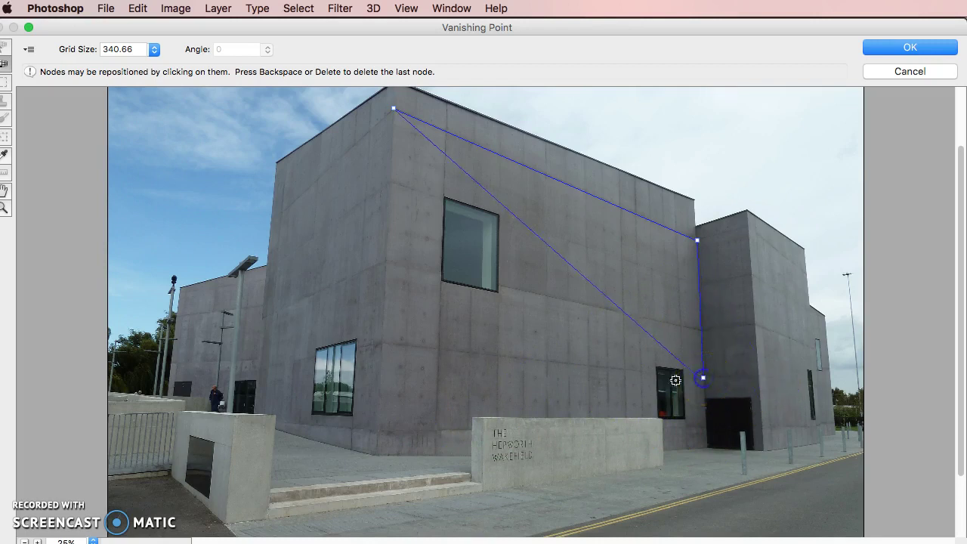
pyautogui.click(382, 343)
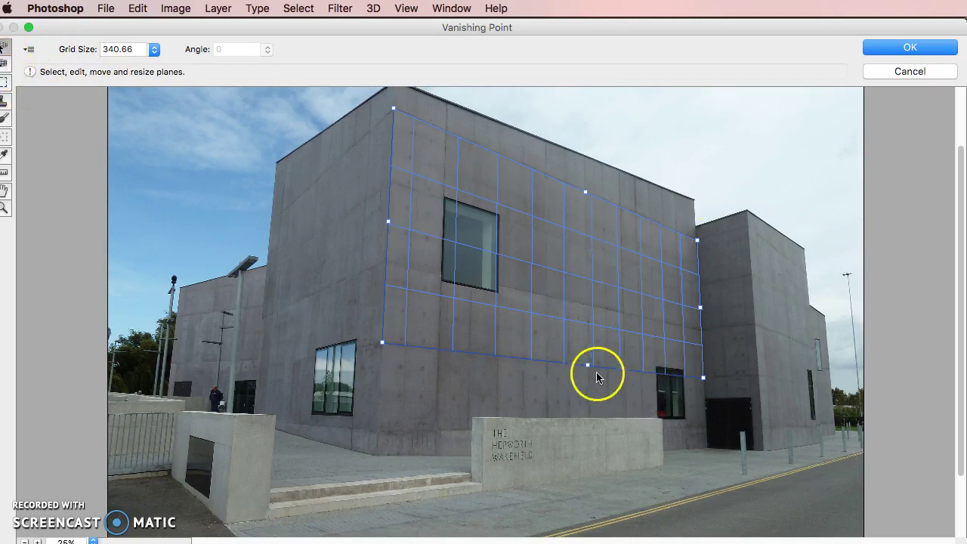
# Stretch the plane's bottom edge down the wall toward the top of the sign
pyautogui.moveTo(588, 366); pyautogui.dragTo(579, 449)
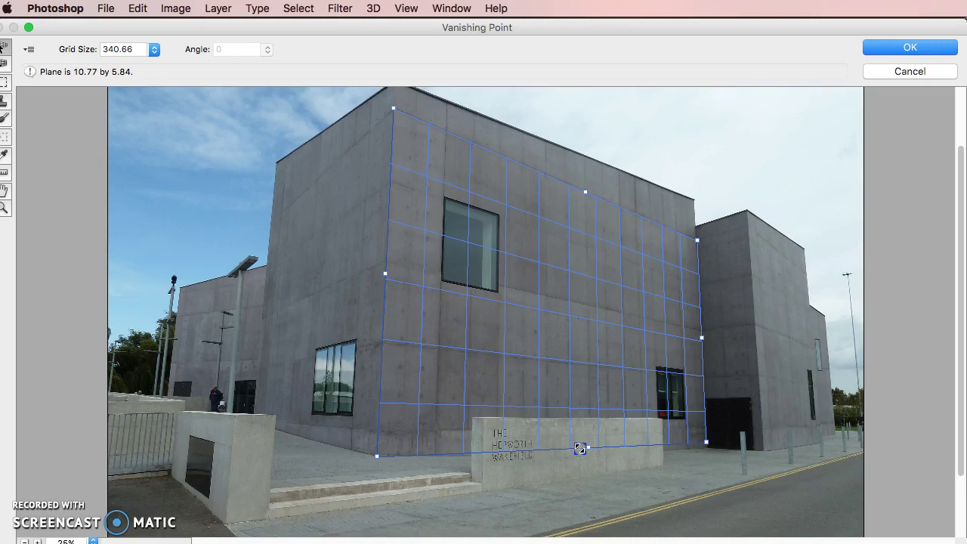
pyautogui.moveTo(581, 442); pyautogui.dragTo(582, 428)
pyautogui.keyDown('alt'); pyautogui.scroll(4, 595, 241); pyautogui.keyUp('alt')
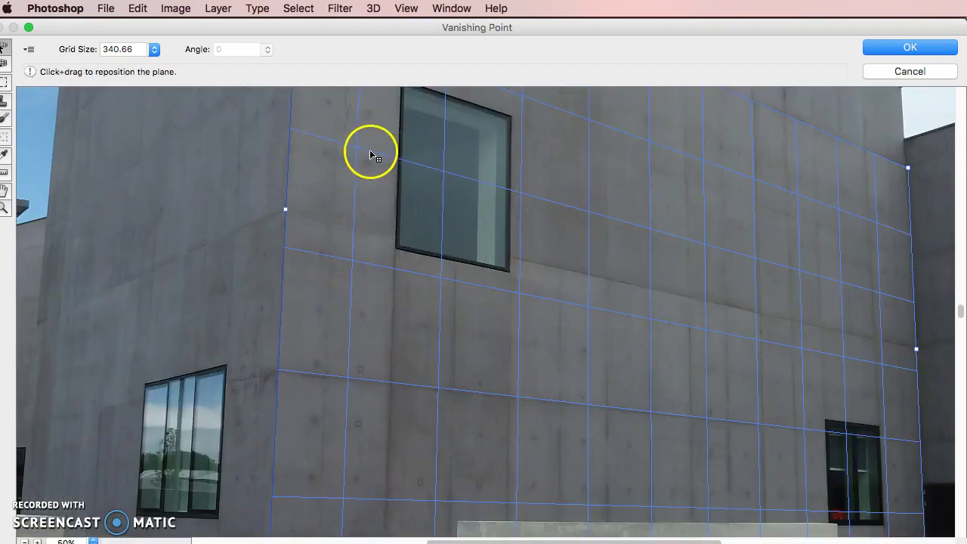
# Align the plane's top-left and upper-right corners with the roof corner and the roof step
pyautogui.press('space')
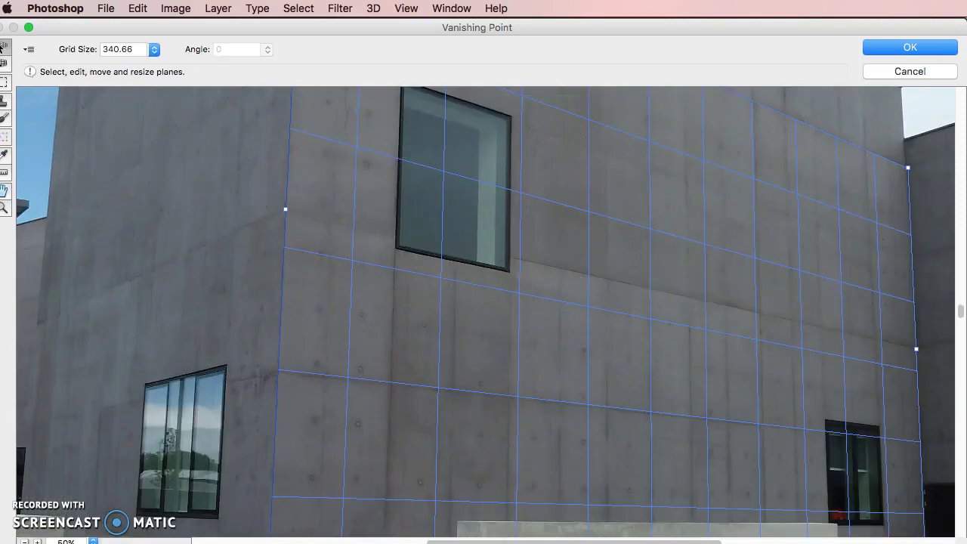
pyautogui.press('space')
pyautogui.moveTo(440, 264); pyautogui.dragTo(518, 352)
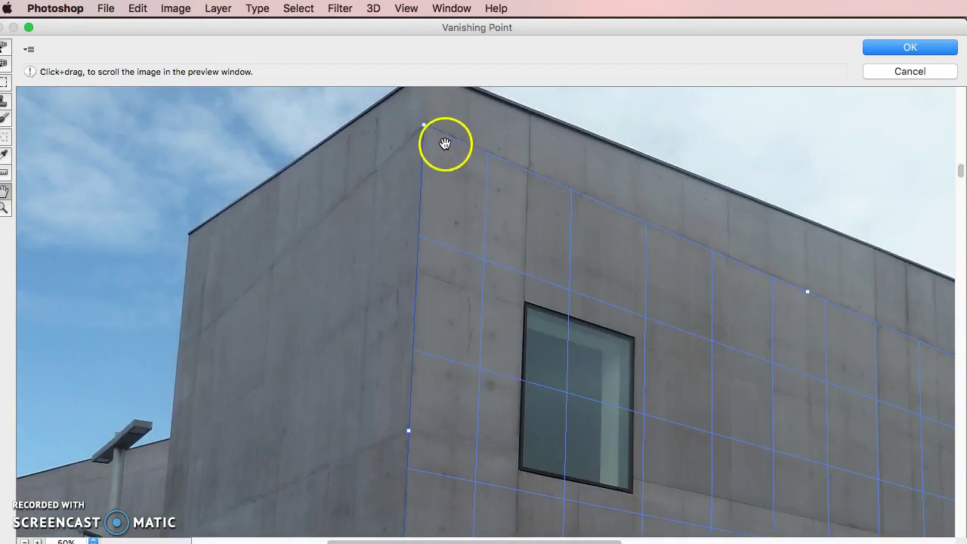
pyautogui.click(4, 65)
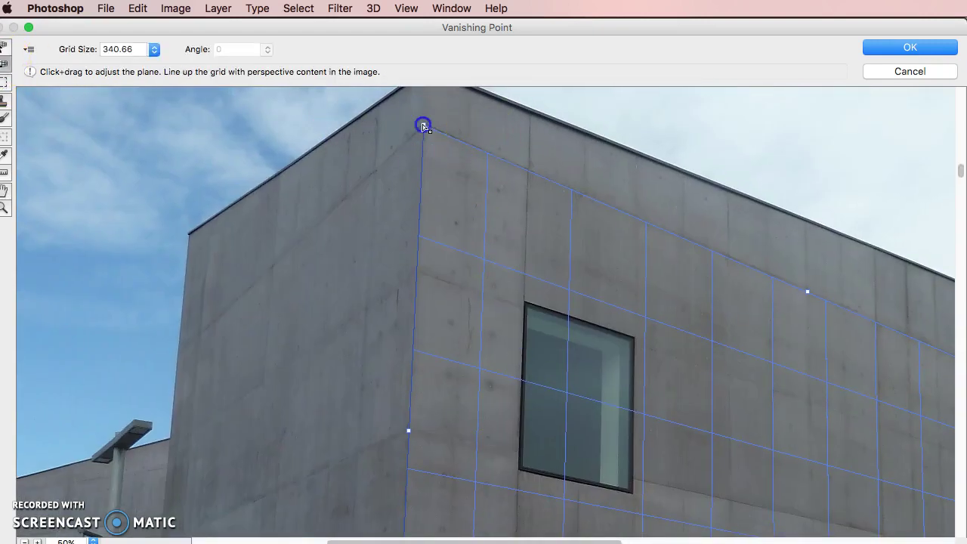
pyautogui.moveTo(428, 126); pyautogui.dragTo(424, 125)
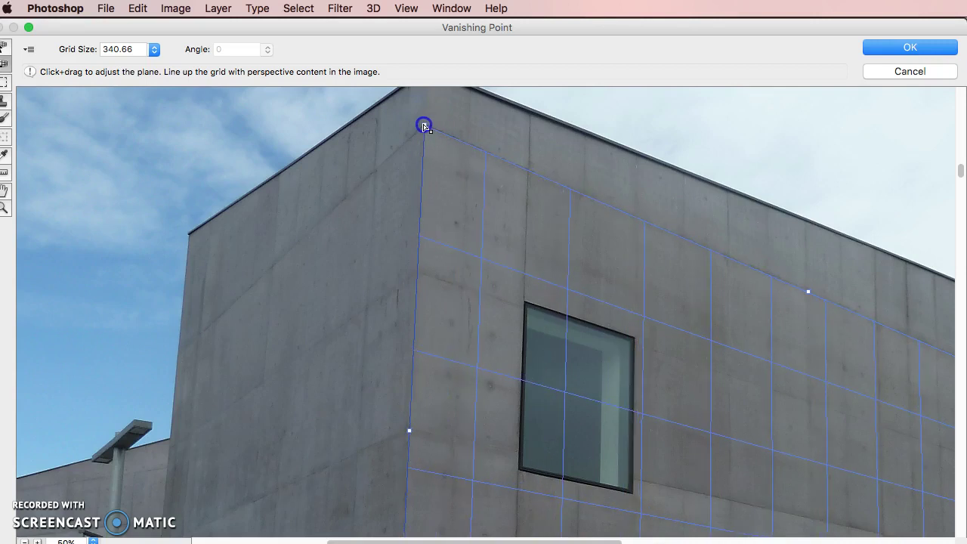
pyautogui.press('space')
pyautogui.moveTo(643, 181); pyautogui.dragTo(347, 119)
pyautogui.moveTo(623, 234); pyautogui.dragTo(621, 232)
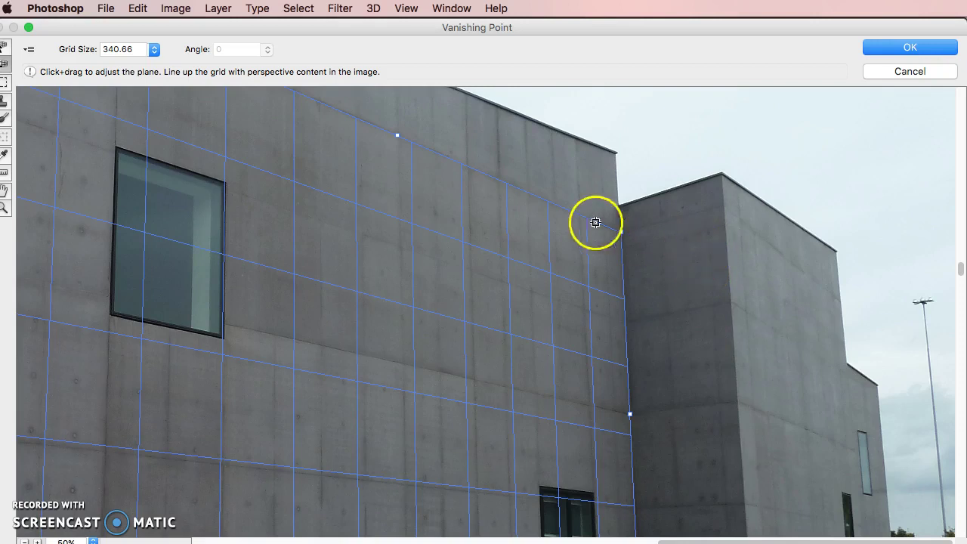
pyautogui.moveTo(620, 232); pyautogui.dragTo(620, 235)
# Align the plane's bottom-right and bottom-left corners with the wall edge by the door and the wall base
pyautogui.scroll(-10, 658, 400)
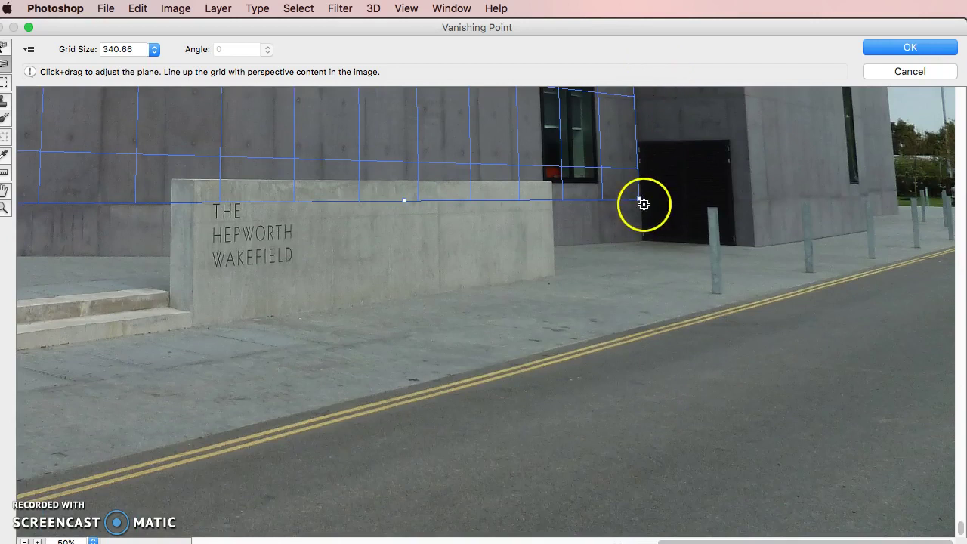
pyautogui.moveTo(642, 202); pyautogui.dragTo(642, 203)
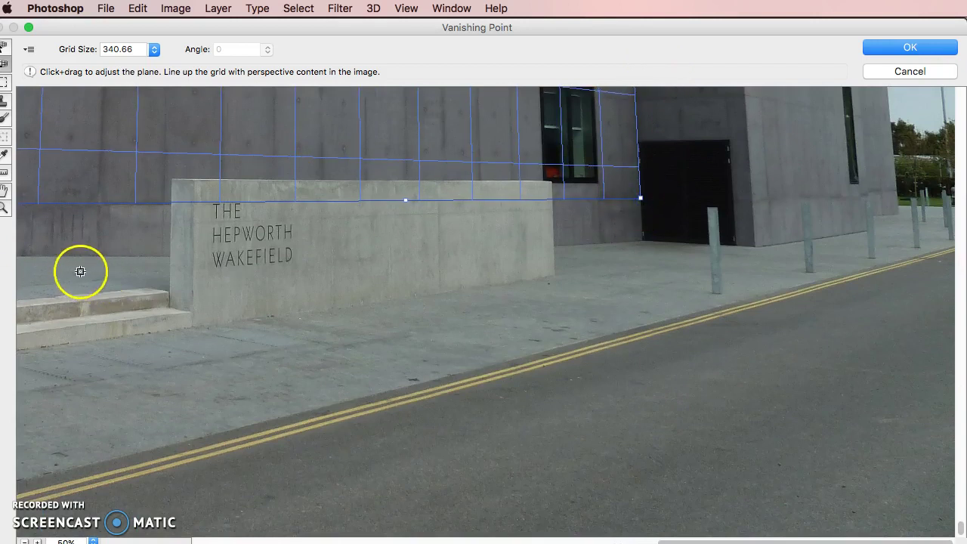
pyautogui.press('space')
pyautogui.moveTo(80, 269); pyautogui.dragTo(448, 268)
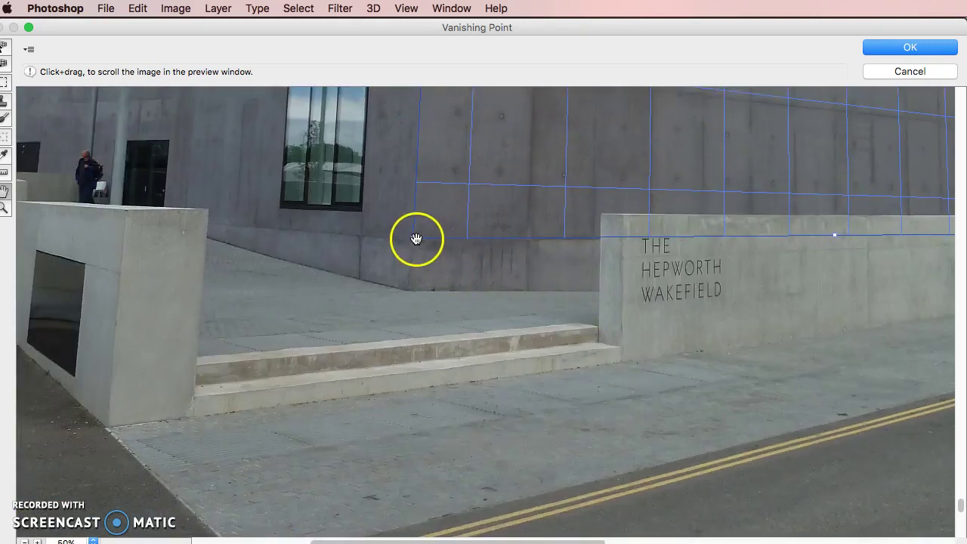
pyautogui.moveTo(412, 238); pyautogui.dragTo(414, 242)
pyautogui.scroll(10, 559, 295)
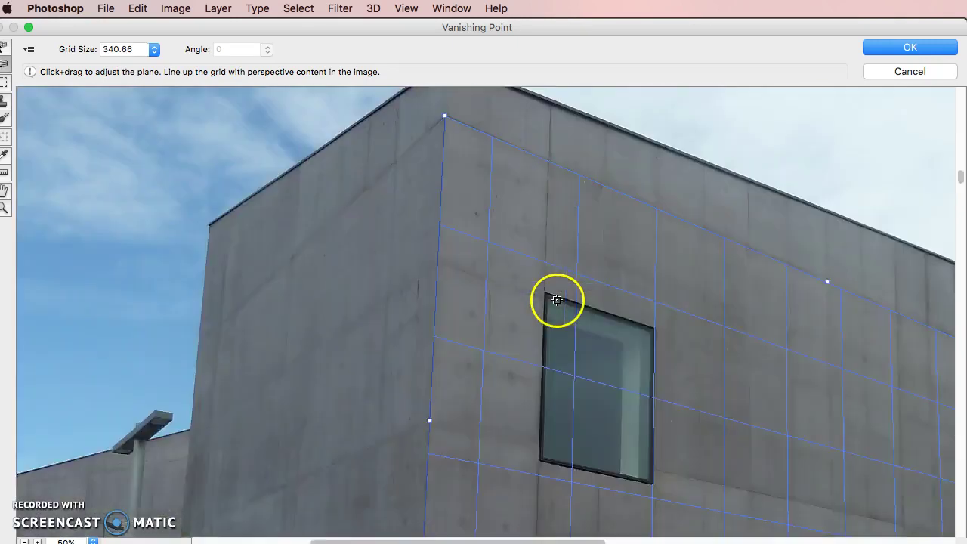
pyautogui.scroll(-5, 557, 300)
pyautogui.press('super+minus')
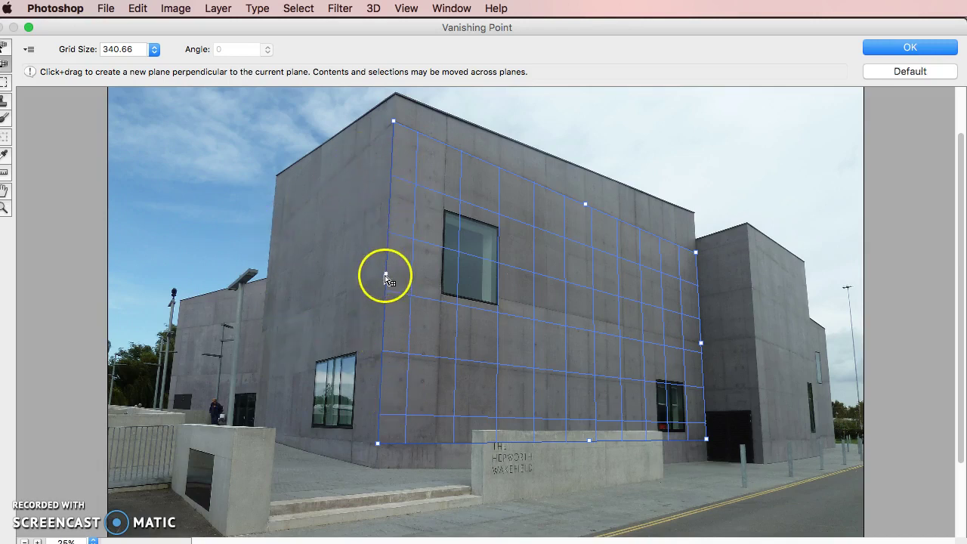
# Extend a perpendicular perspective plane from the main wall onto the building's left side wall
pyautogui.moveTo(388, 277); pyautogui.dragTo(262, 320)
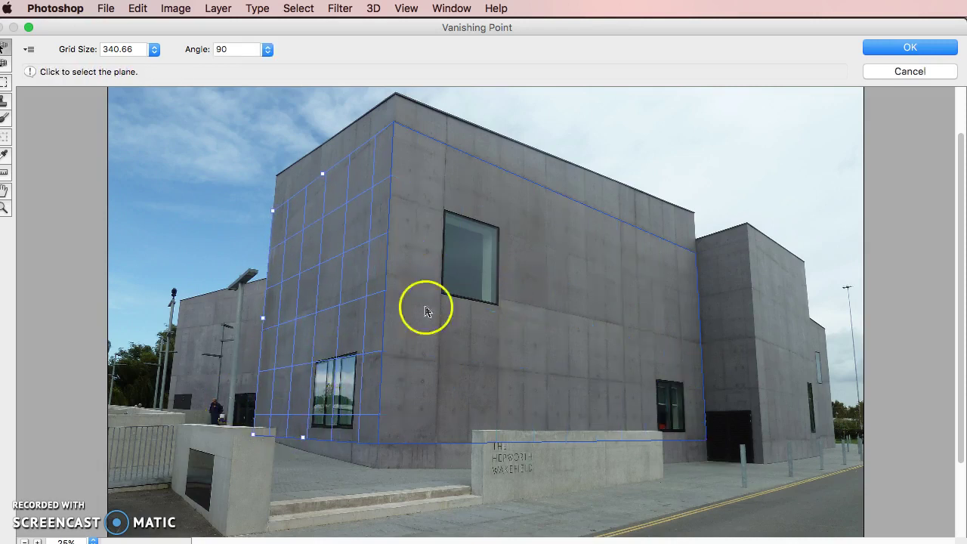
pyautogui.click(349, 287)
pyautogui.press('super+equal')
pyautogui.press('super+equal')
pyautogui.press('super+equal')
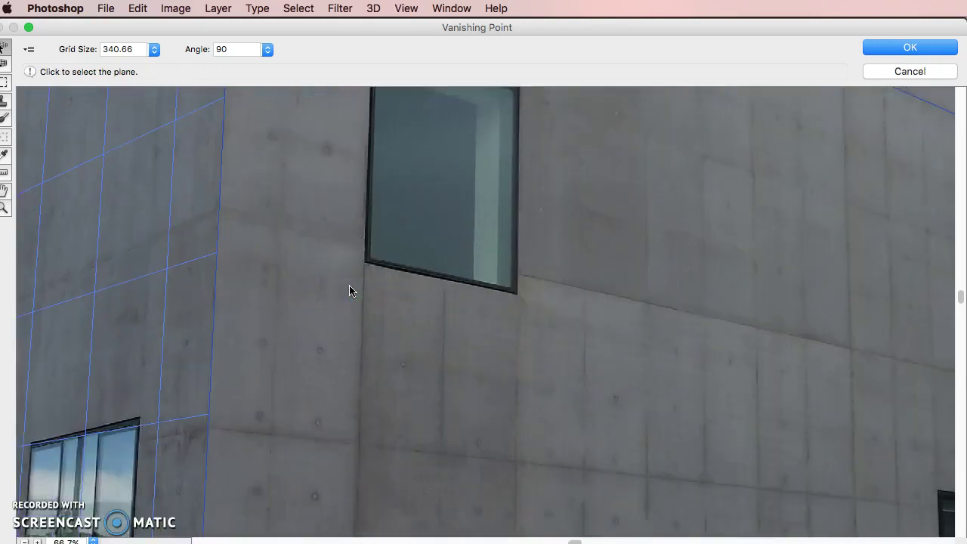
pyautogui.moveTo(306, 244); pyautogui.dragTo(607, 390)
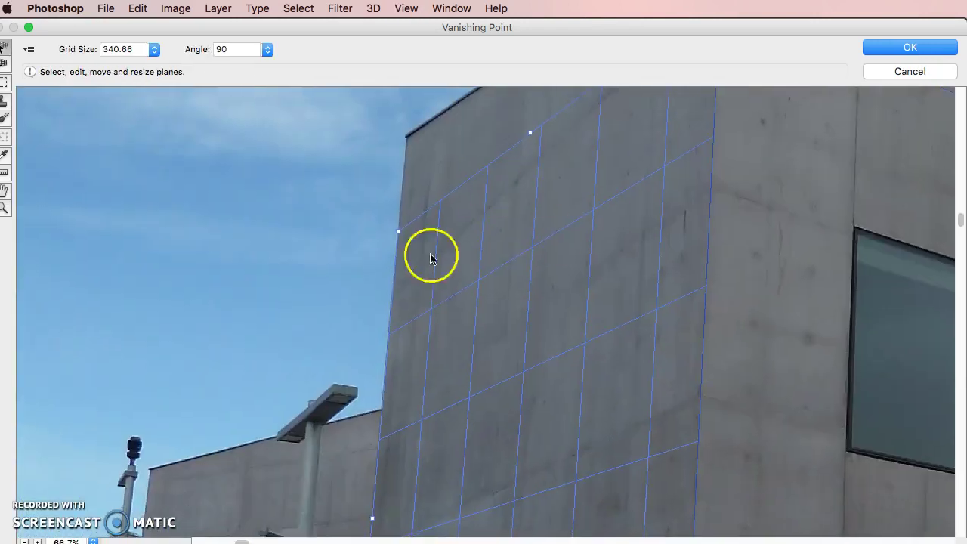
# Move the main plane's bottom-left corner down onto the base of the wall
pyautogui.scroll(-5, 523, 352)
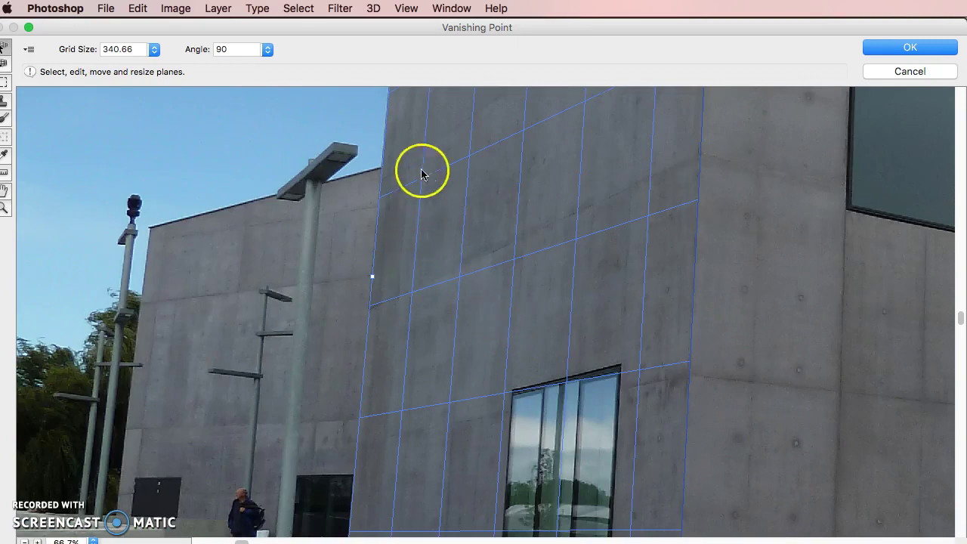
pyautogui.scroll(-10, 475, 418)
pyautogui.scroll(10, 475, 421)
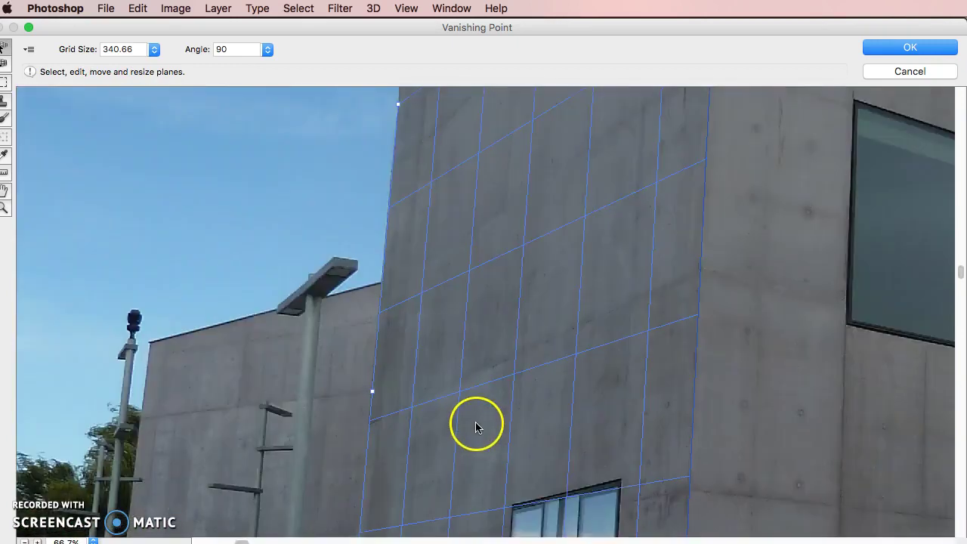
pyautogui.scroll(-3, 476, 419)
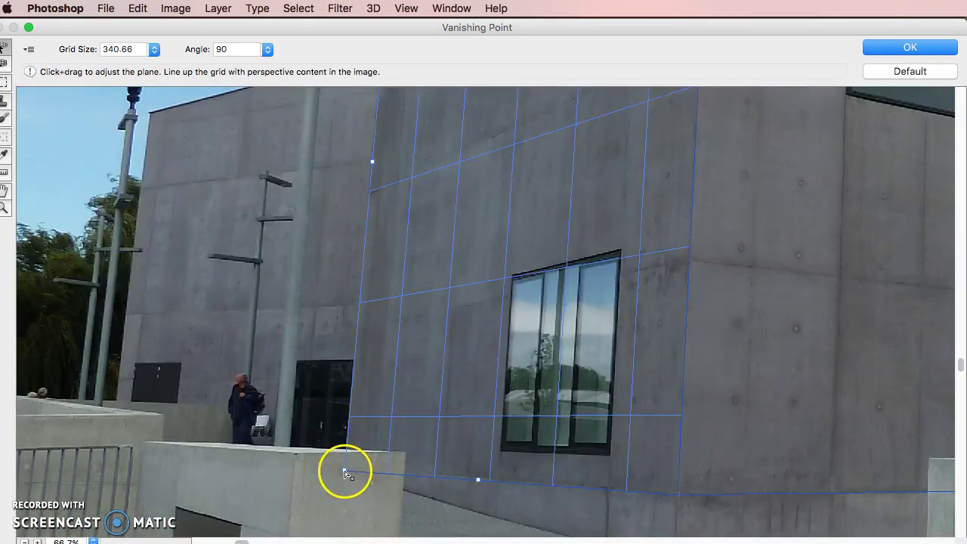
pyautogui.moveTo(346, 470); pyautogui.dragTo(345, 466)
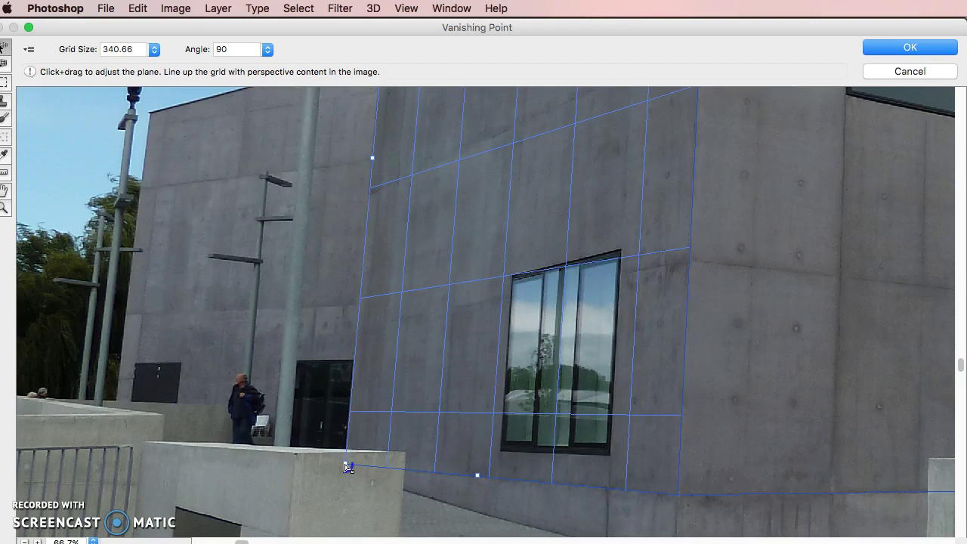
pyautogui.moveTo(344, 466); pyautogui.dragTo(346, 467)
pyautogui.scroll(10, 561, 353)
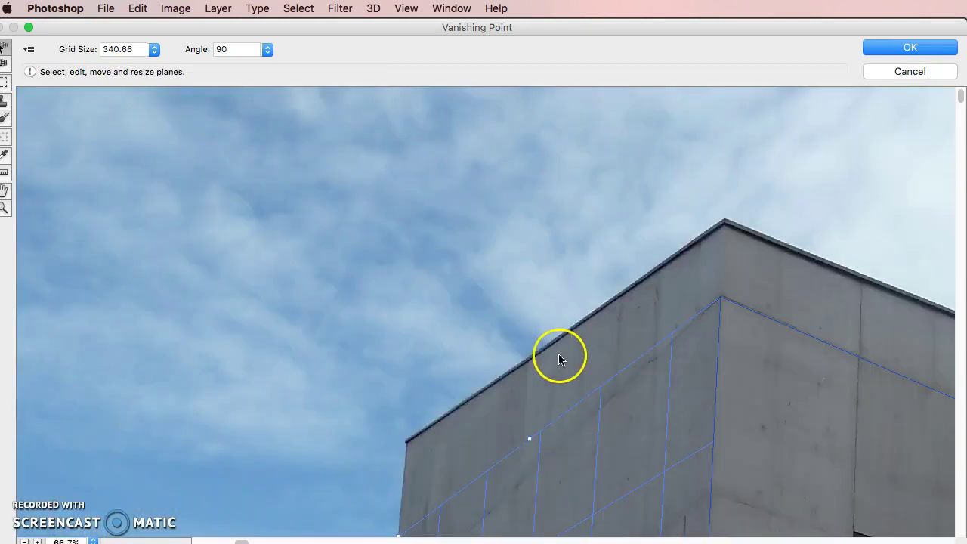
pyautogui.hscroll(6, 538, 356)
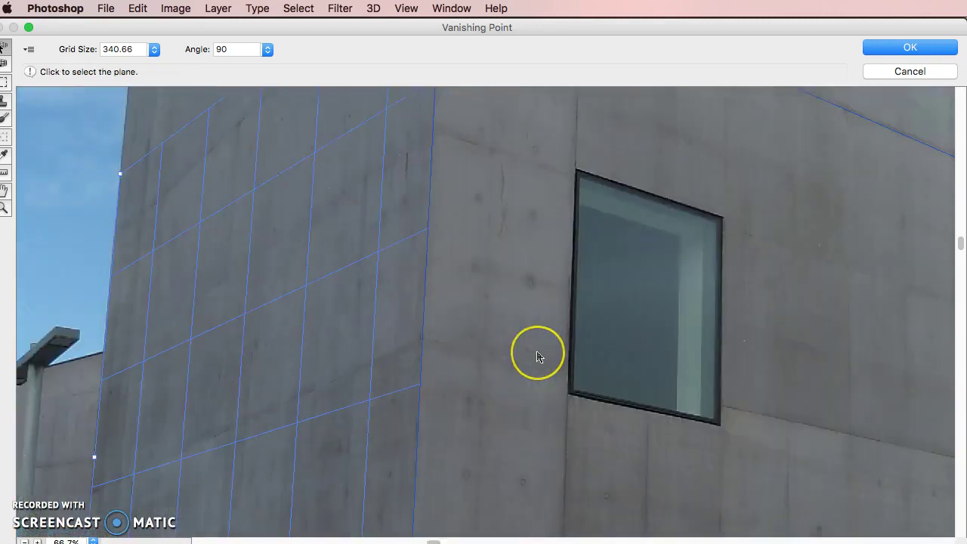
pyautogui.scroll(6, 537, 357)
pyautogui.hscroll(-6, 756, 397)
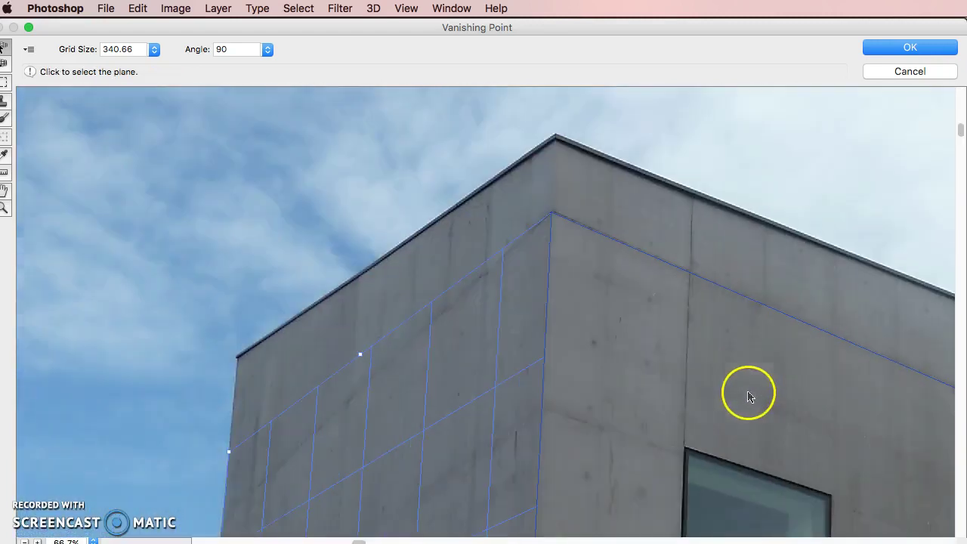
pyautogui.hscroll(7, 731, 391)
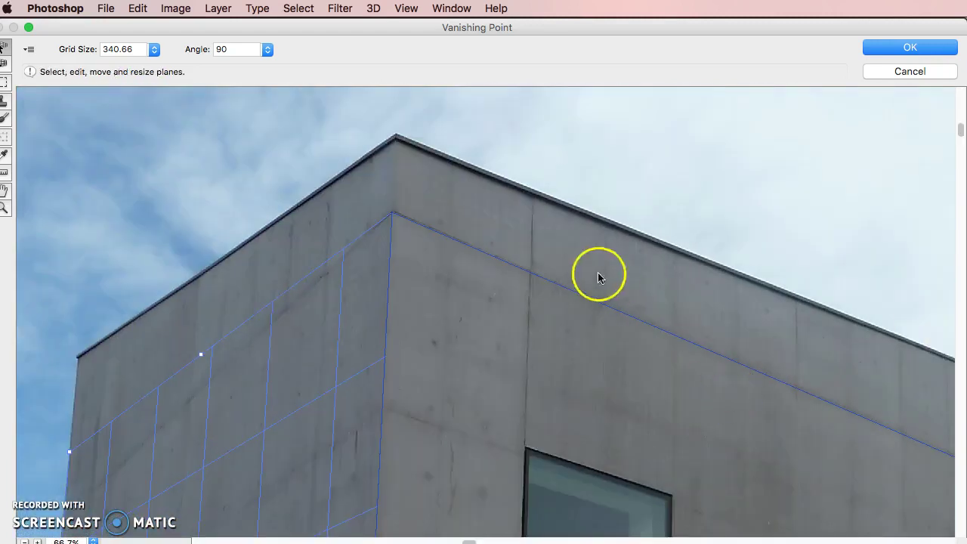
# Select the right-hand wall plane and check the right wall, door and sign
pyautogui.click(394, 217)
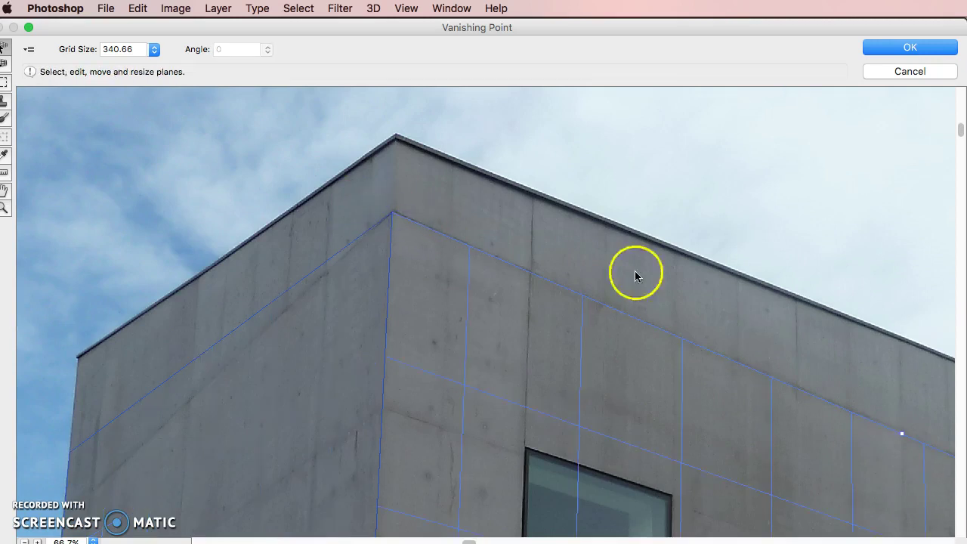
pyautogui.moveTo(875, 390); pyautogui.dragTo(449, 189)
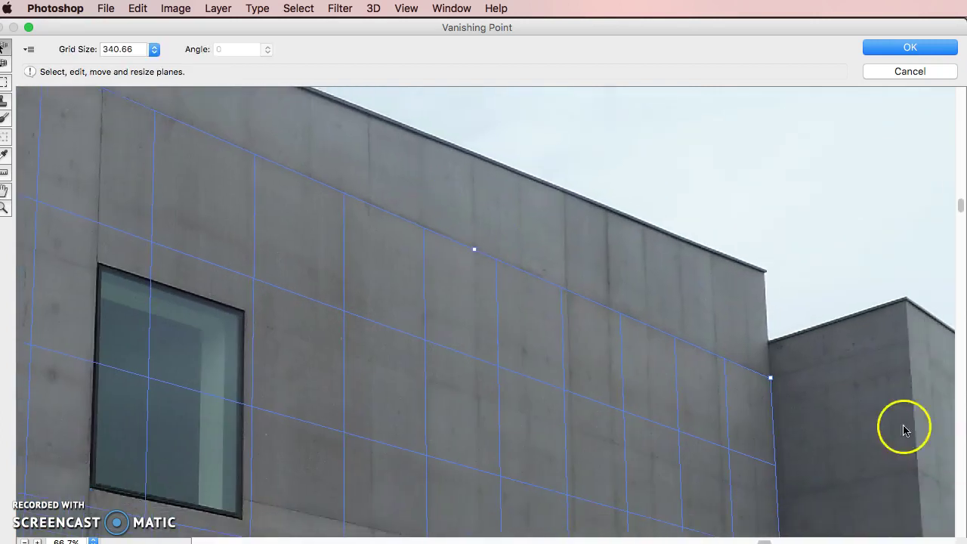
pyautogui.moveTo(871, 464); pyautogui.dragTo(693, 123)
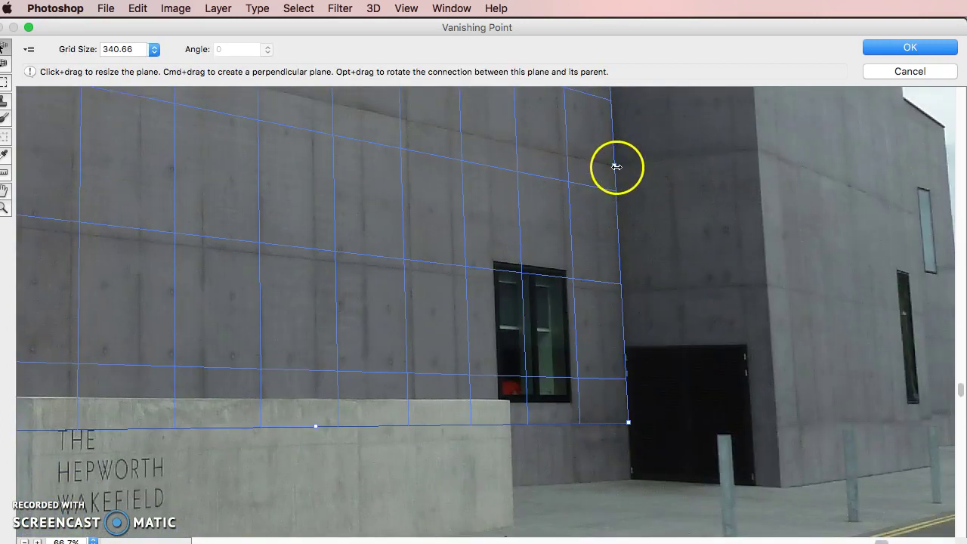
# Pull a perpendicular plane off the main wall's right edge onto the narrow strip above the door
pyautogui.press('super+minus')
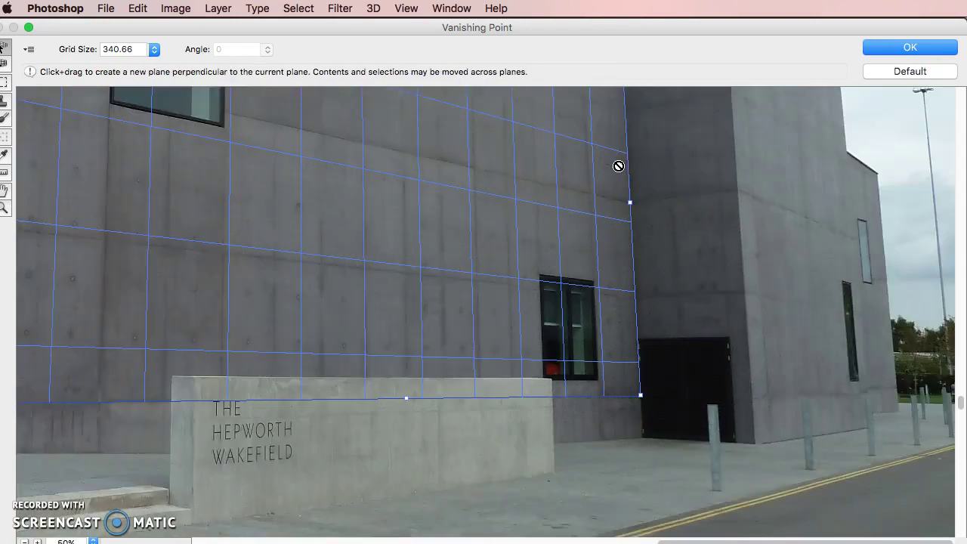
pyautogui.press('super+minus')
pyautogui.press('super+minus')
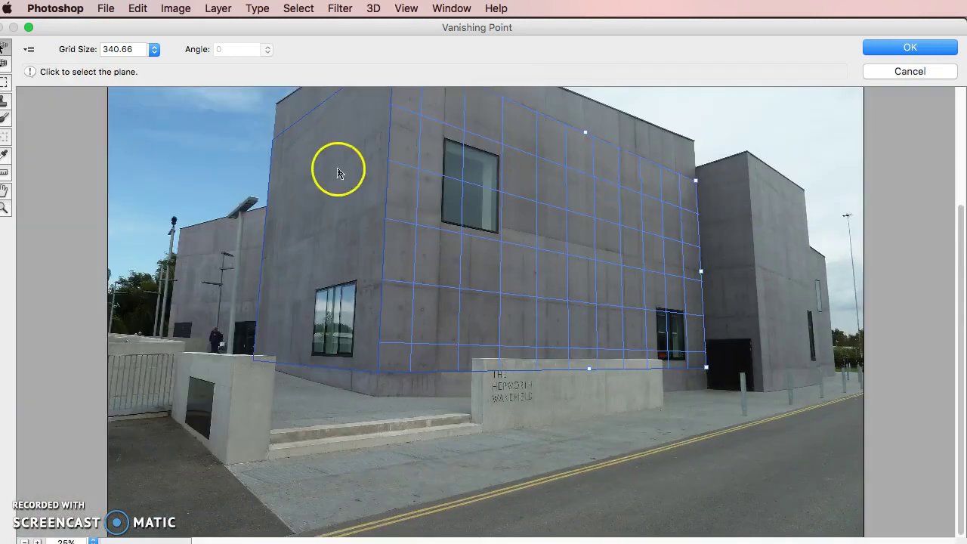
pyautogui.click(336, 173)
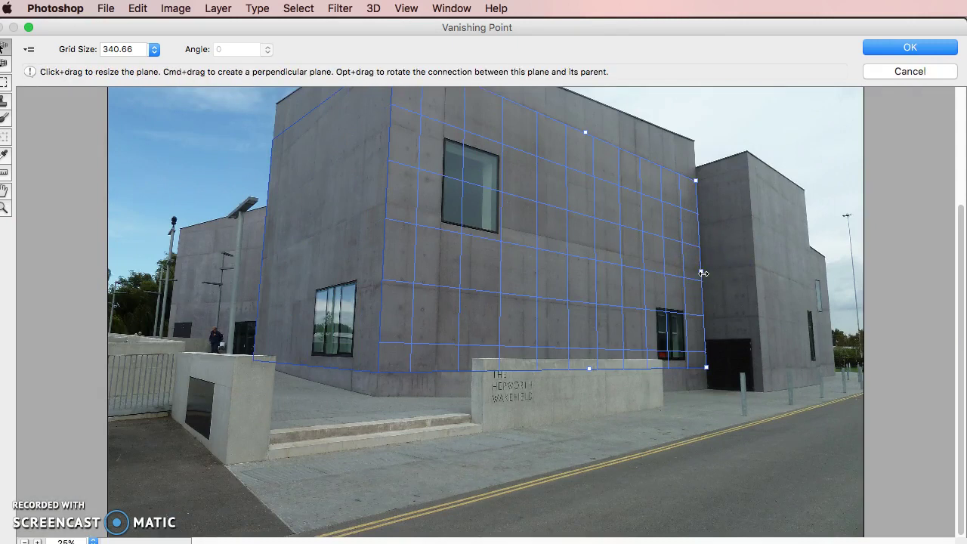
pyautogui.moveTo(702, 271); pyautogui.dragTo(725, 267)
pyautogui.press('super+z')
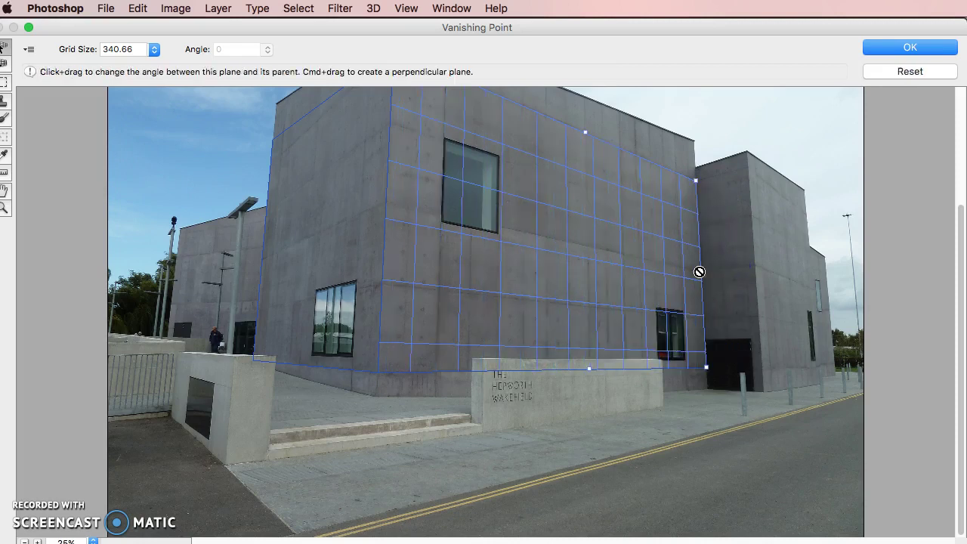
pyautogui.click(739, 239)
pyautogui.click(687, 228)
pyautogui.press('c')
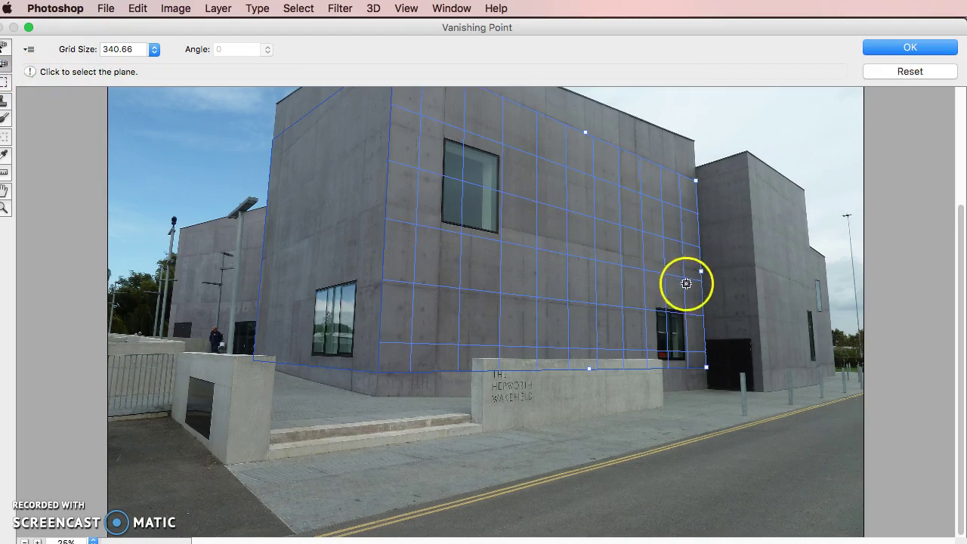
pyautogui.moveTo(723, 272); pyautogui.dragTo(756, 255)
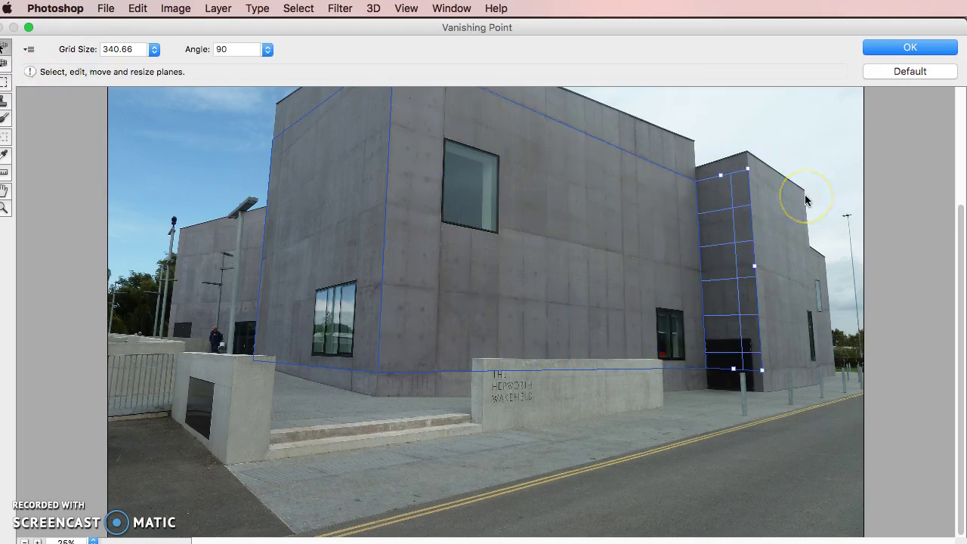
pyautogui.press('super+plus')
pyautogui.press('super+plus')
# Align the narrow plane's top-right corner with the recessed wall strip beside the doorway
pyautogui.press('space')
pyautogui.click(538, 297)
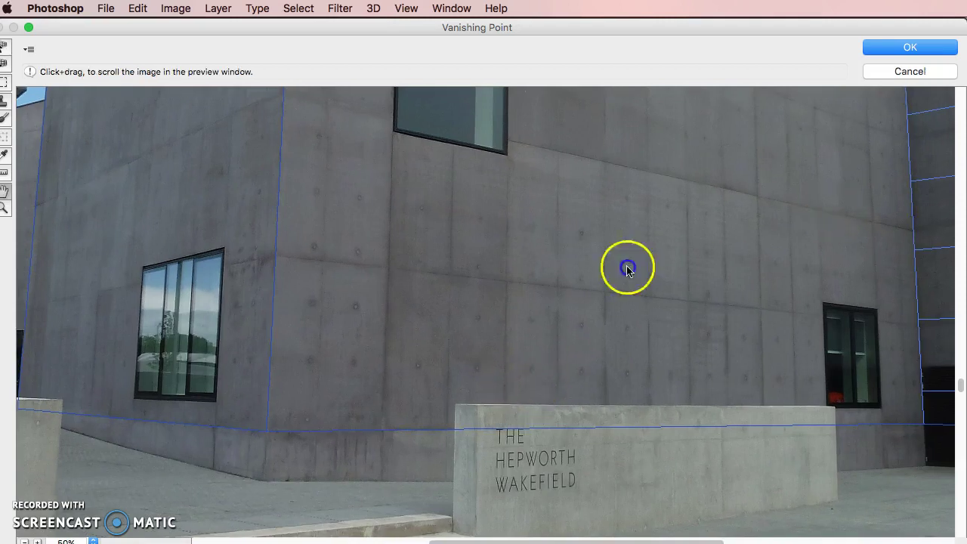
pyautogui.moveTo(539, 297); pyautogui.dragTo(339, 352)
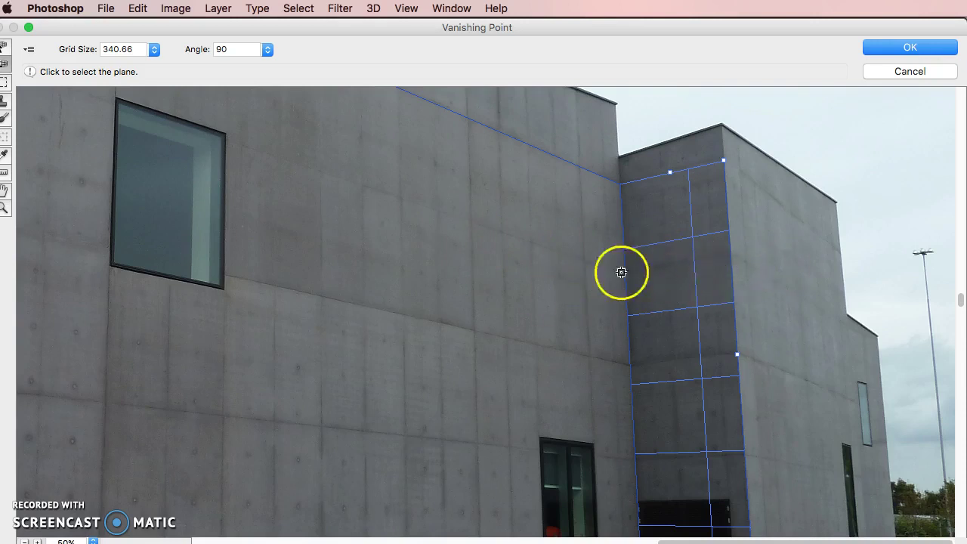
pyautogui.click(724, 158)
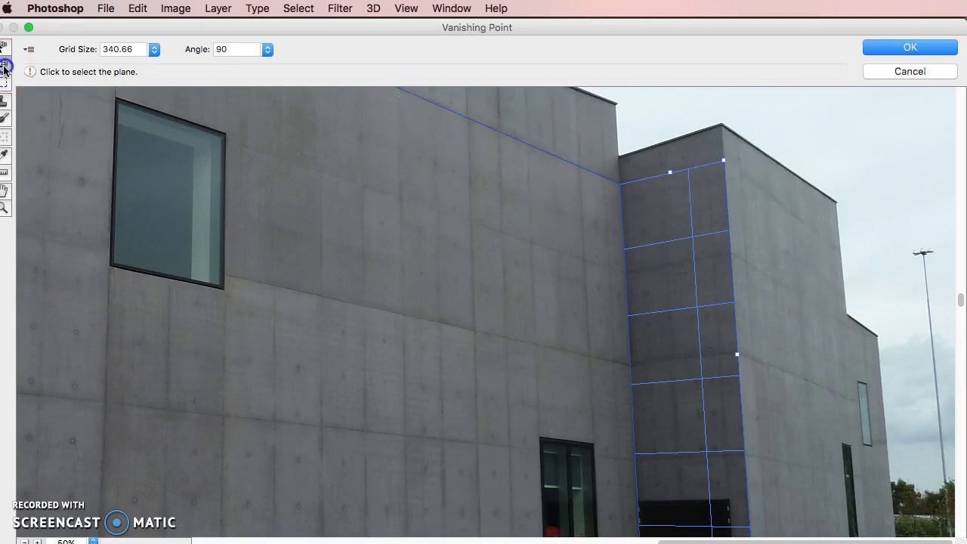
pyautogui.click(723, 161)
pyautogui.scroll(3, 801, 237)
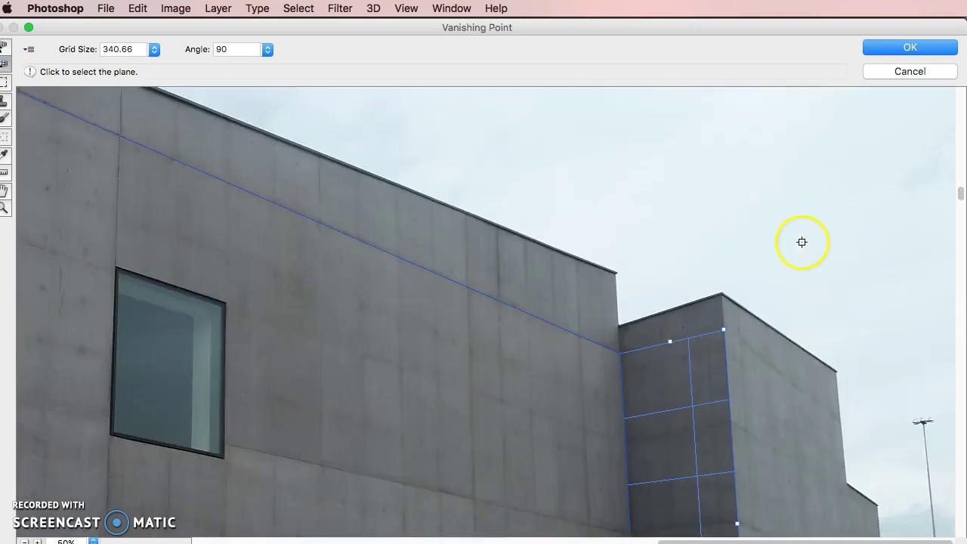
pyautogui.scroll(-7, 801, 234)
pyautogui.scroll(5, 800, 222)
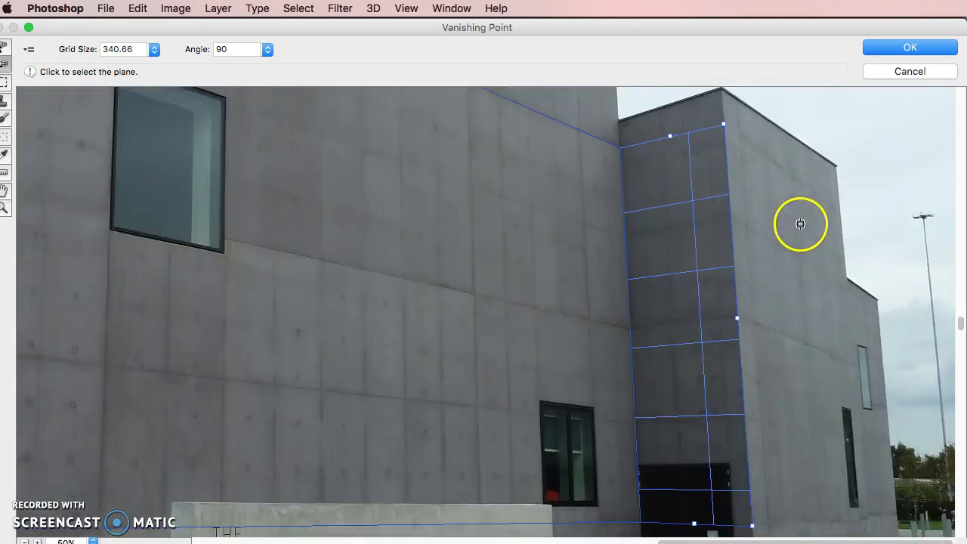
pyautogui.click(5, 46)
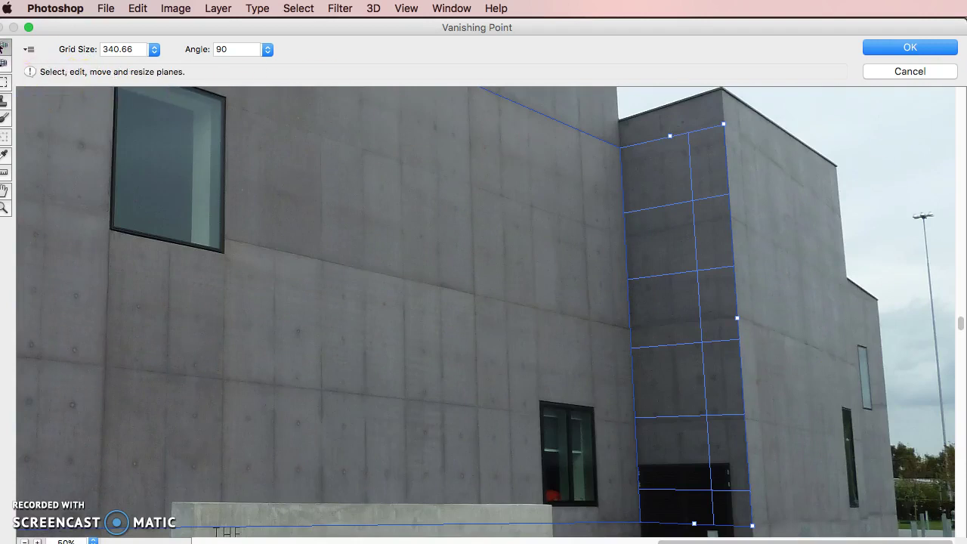
pyautogui.click(728, 130)
pyautogui.click(5, 63)
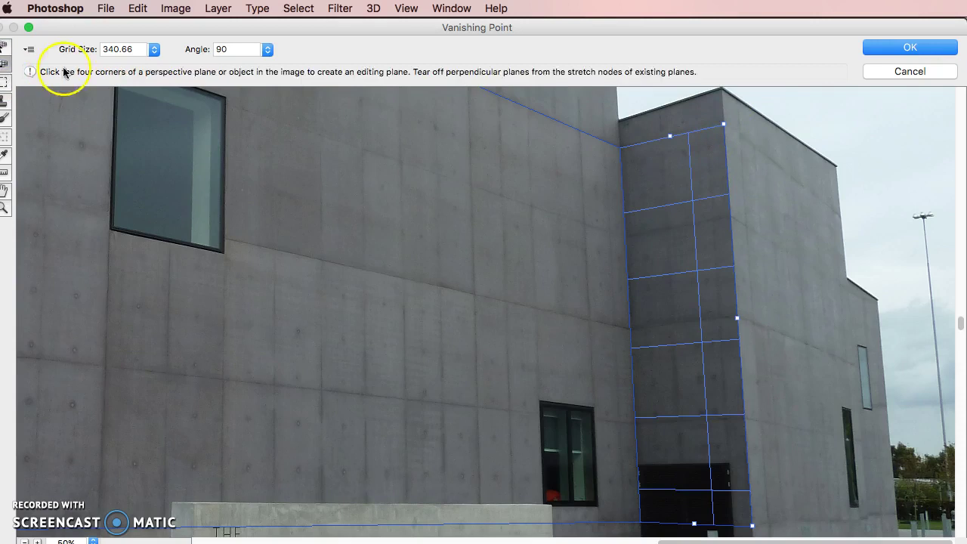
pyautogui.click(723, 119)
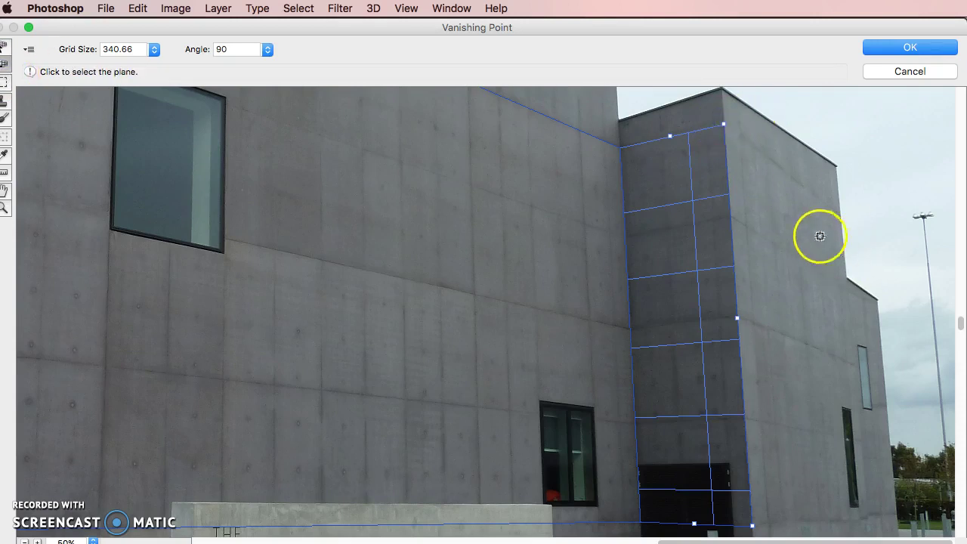
pyautogui.press('super+minus')
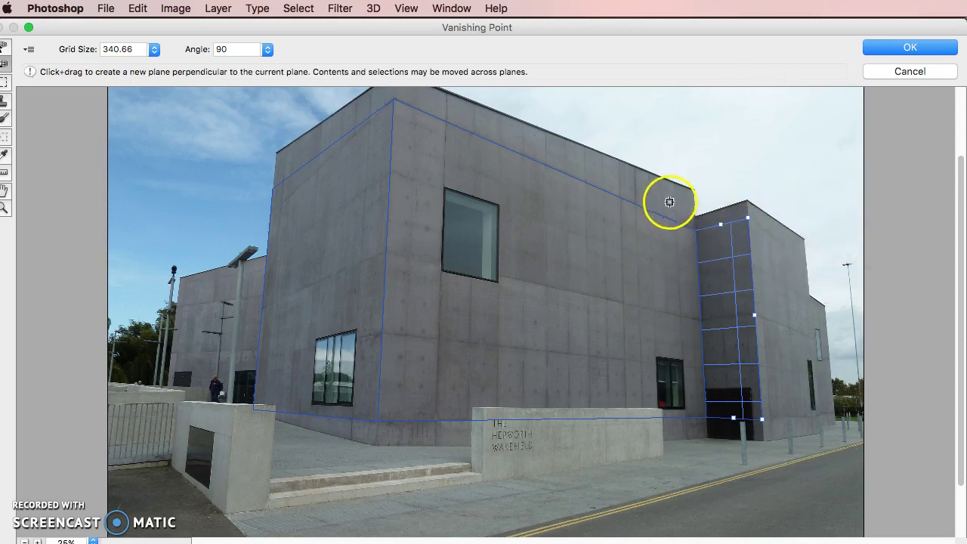
pyautogui.moveTo(721, 224); pyautogui.dragTo(721, 227)
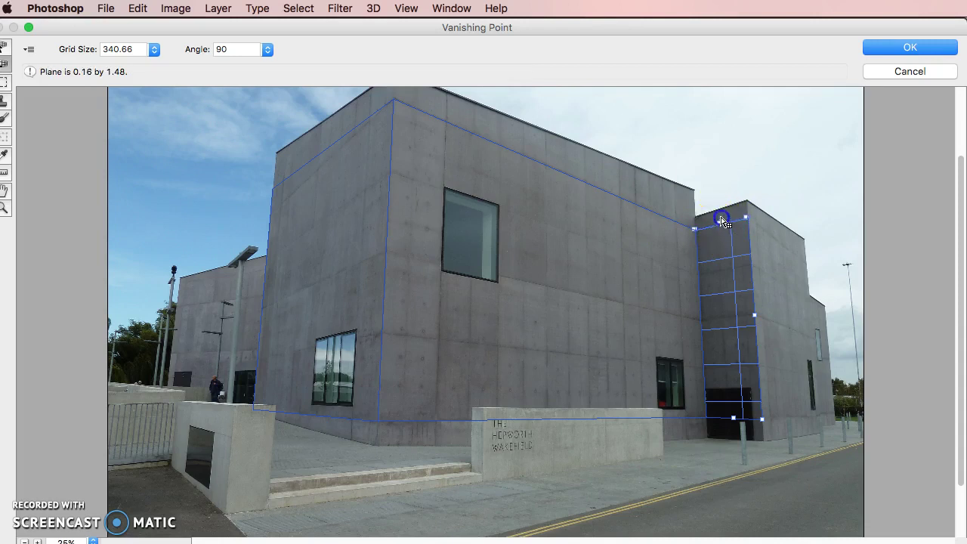
pyautogui.moveTo(725, 164); pyautogui.dragTo(531, 120)
pyautogui.press('z')
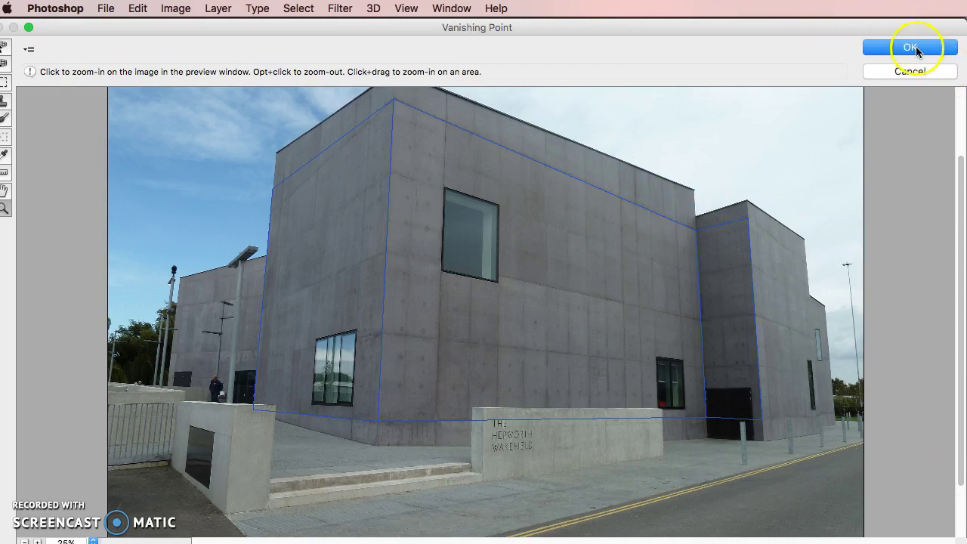
# Apply the planes, rename Layer 3 'Vanishing Point', hide it, and add a new empty layer above
pyautogui.click(916, 48)
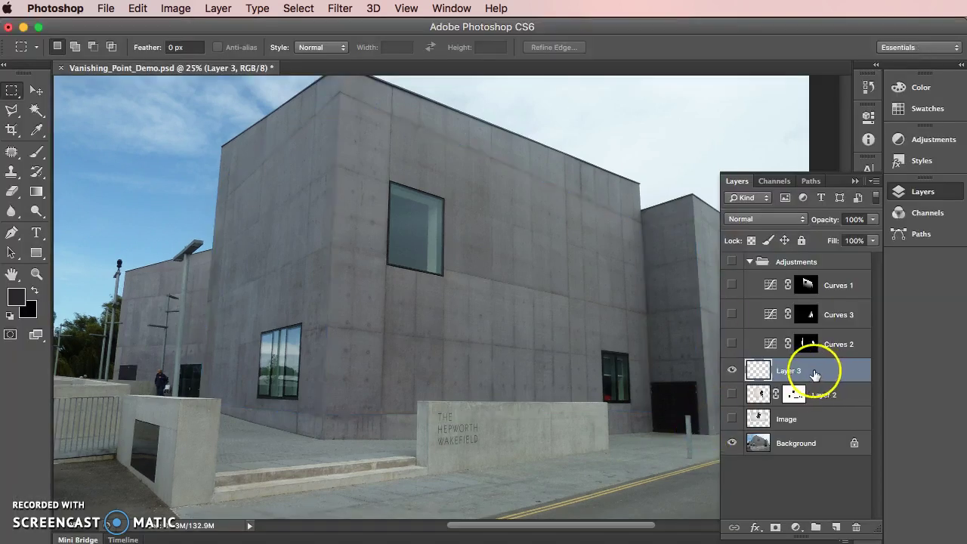
pyautogui.click(797, 372)
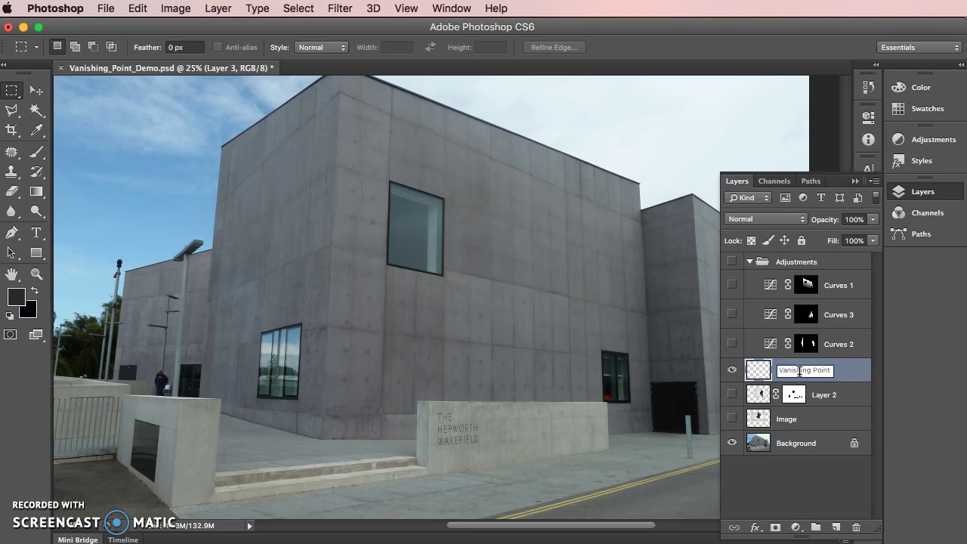
pyautogui.press('Return')
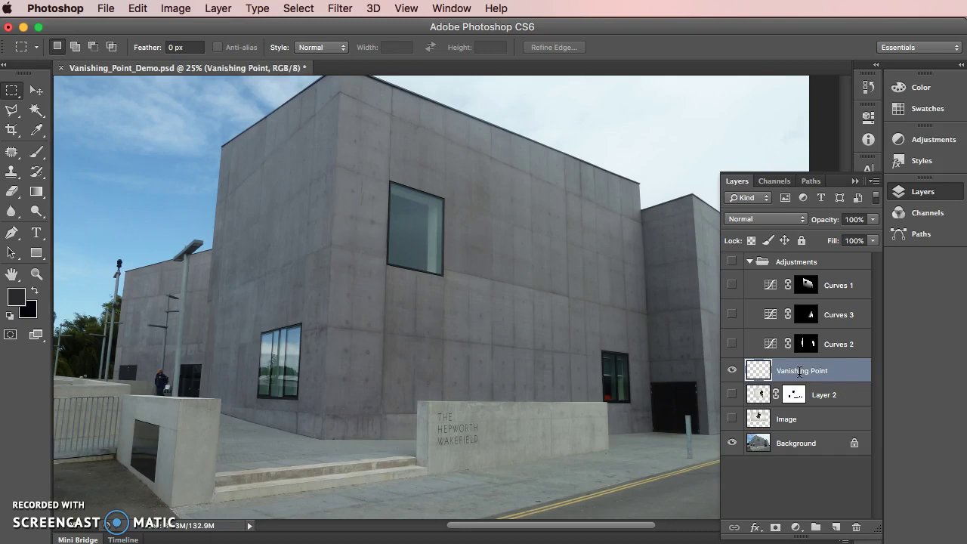
pyautogui.click(731, 371)
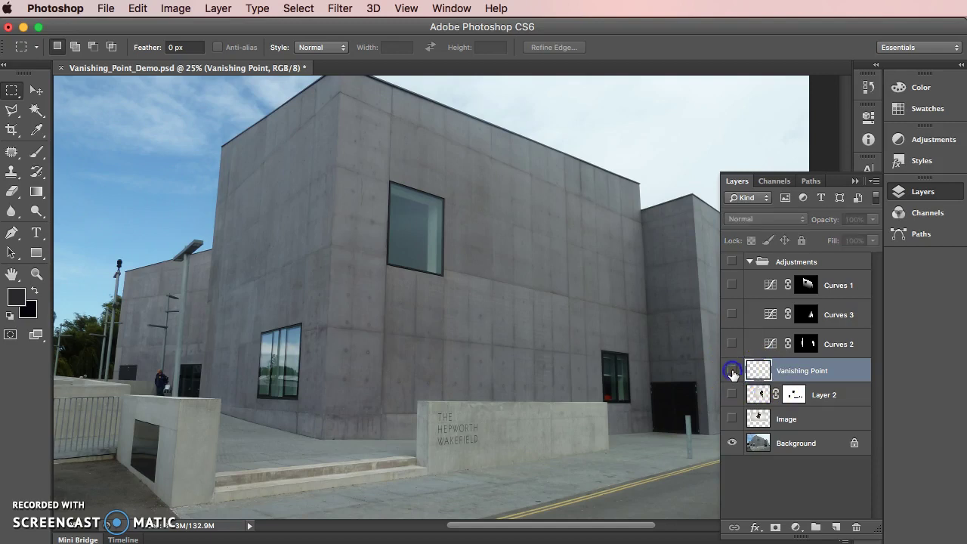
pyautogui.click(834, 527)
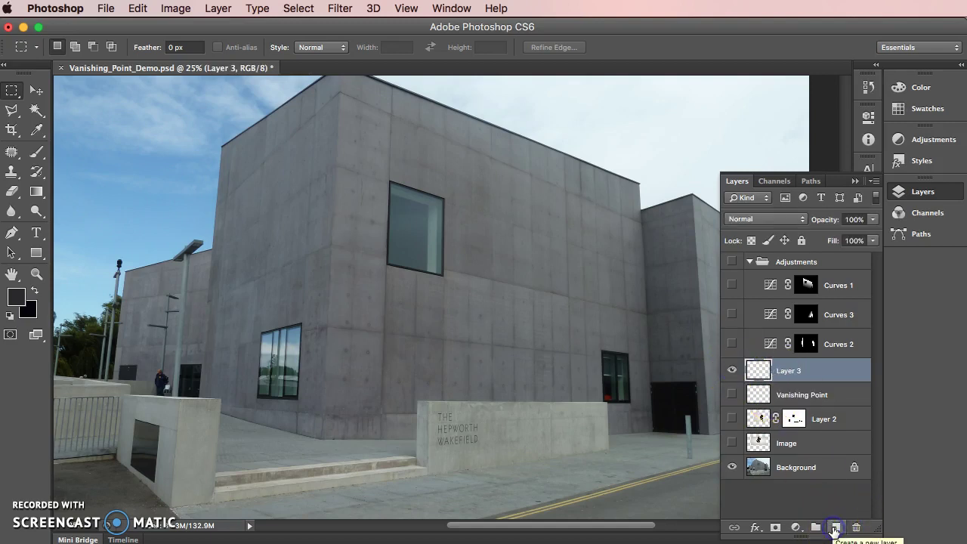
# Launch Filter > Vanishing Point on the new layer and paste the creature artwork into it
pyautogui.click(340, 9)
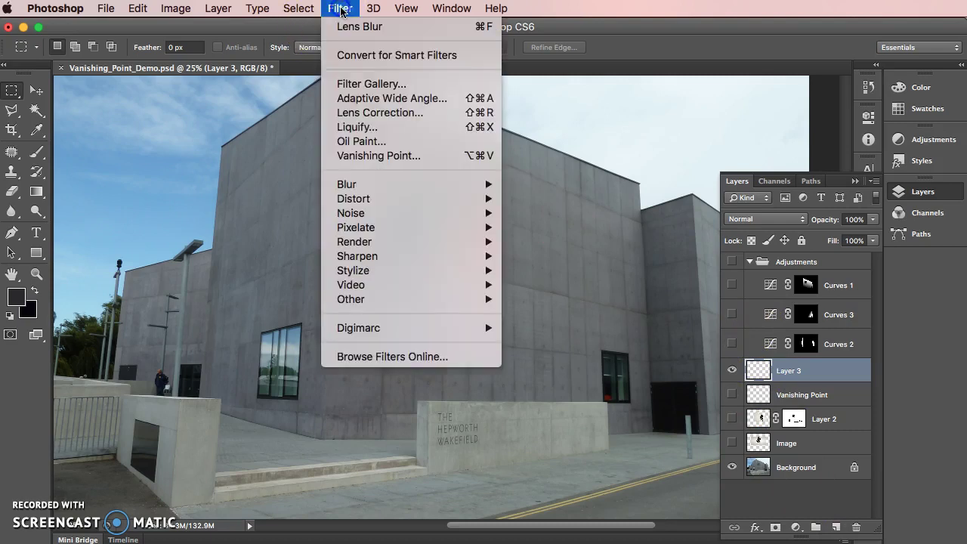
pyautogui.click(355, 154)
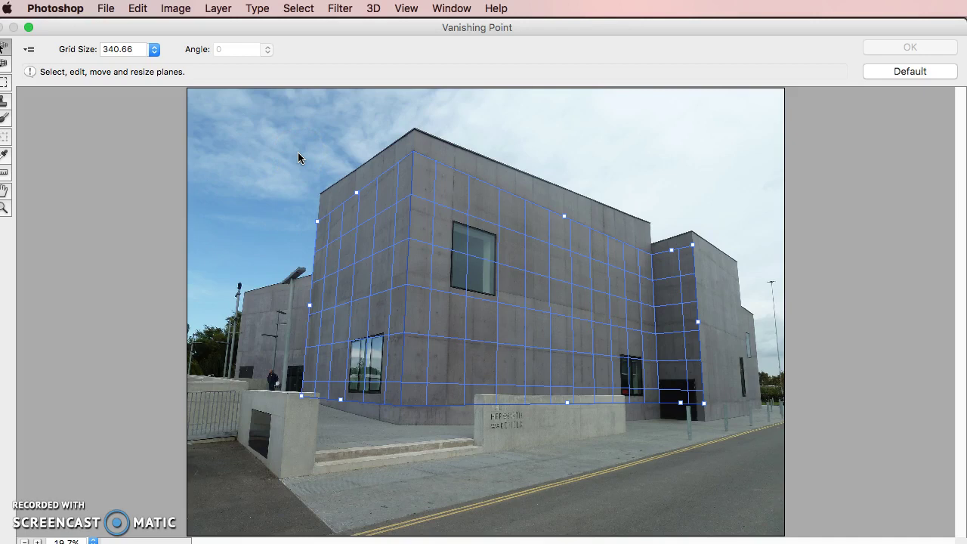
pyautogui.press('super+v')
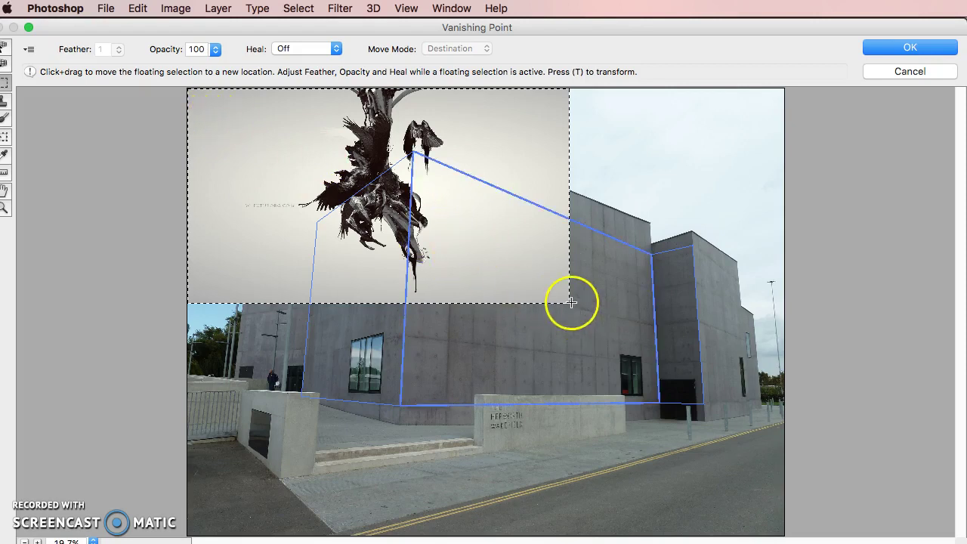
# Scale the creature panel down, drag it onto the wall grid, widen its left edge, and apply
pyautogui.click(4, 136)
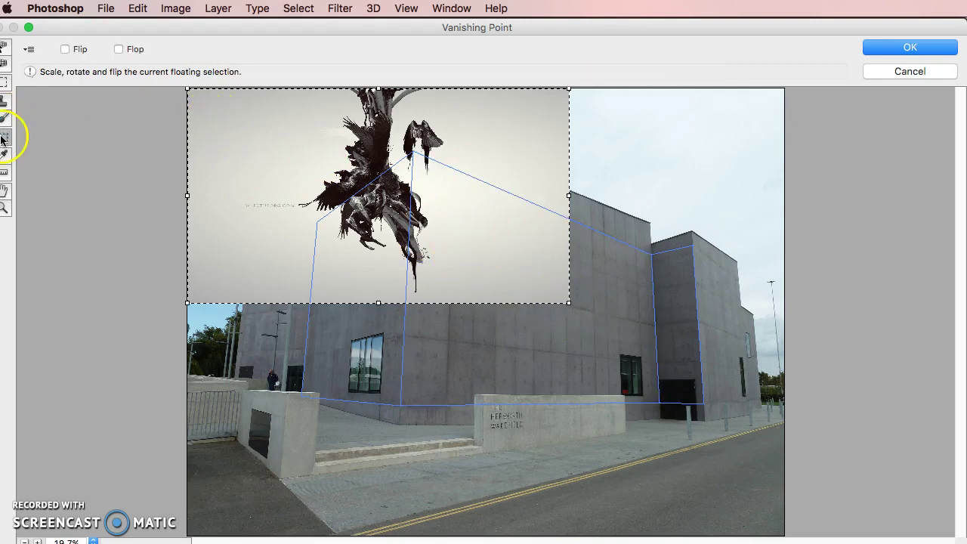
pyautogui.moveTo(567, 302); pyautogui.dragTo(448, 235)
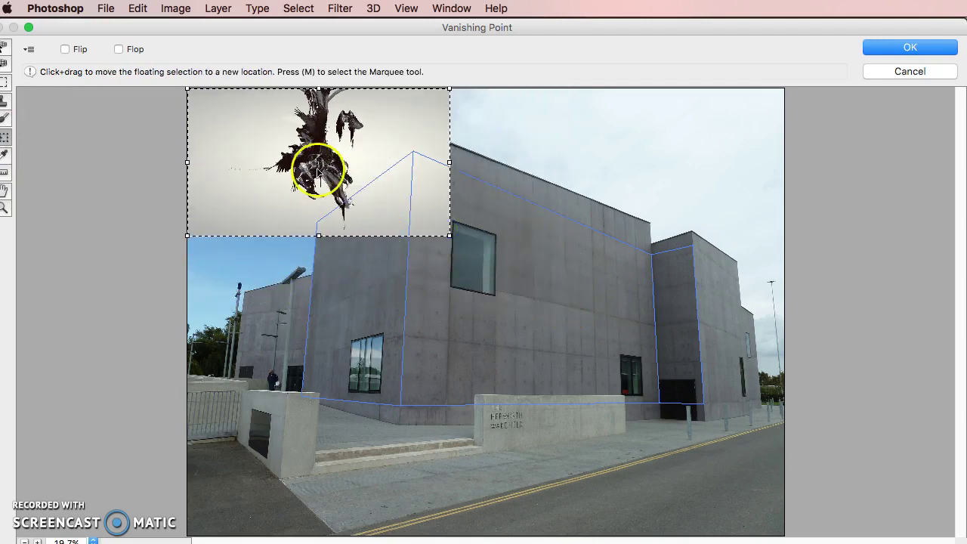
pyautogui.moveTo(233, 136); pyautogui.dragTo(444, 232)
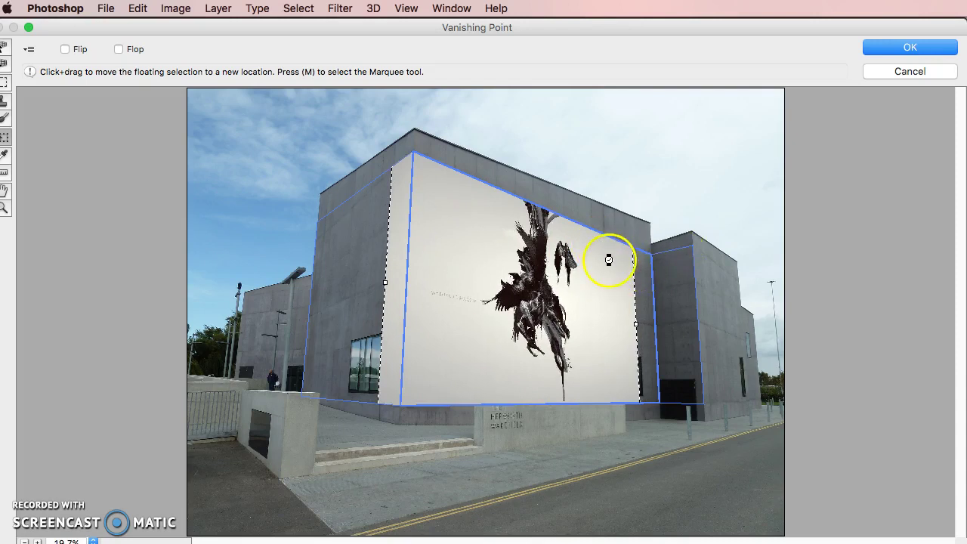
pyautogui.moveTo(610, 261); pyautogui.dragTo(713, 250)
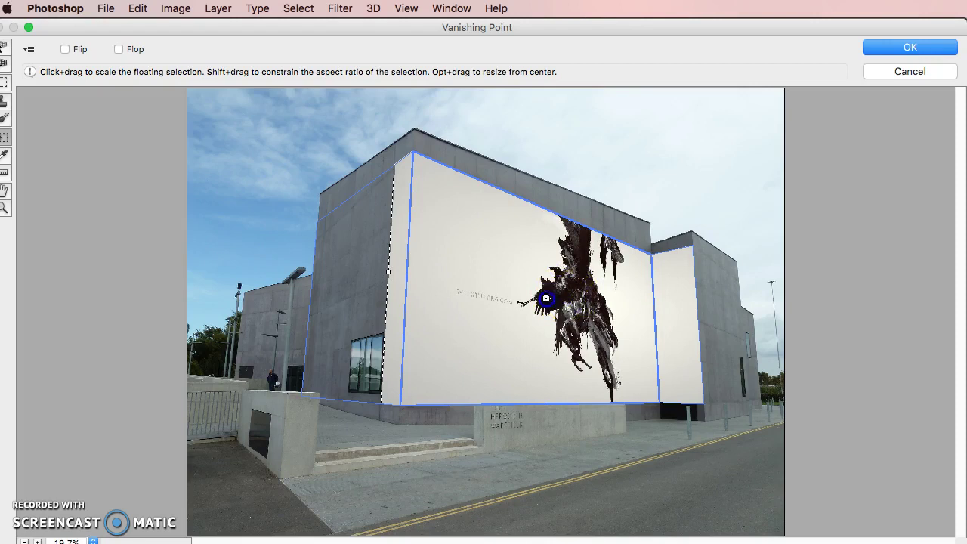
pyautogui.moveTo(546, 299); pyautogui.dragTo(583, 312)
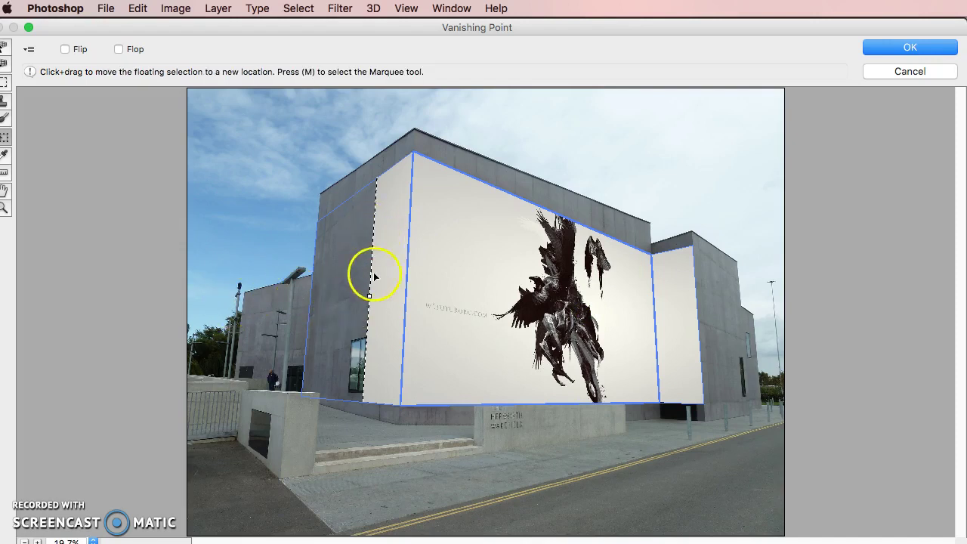
pyautogui.moveTo(370, 298); pyautogui.dragTo(610, 277)
pyautogui.click(904, 49)
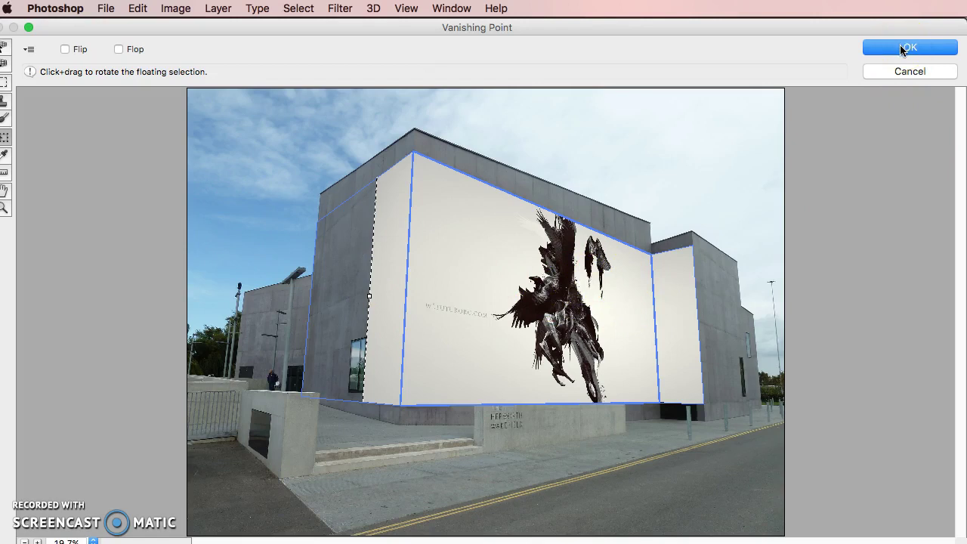
pyautogui.click(901, 49)
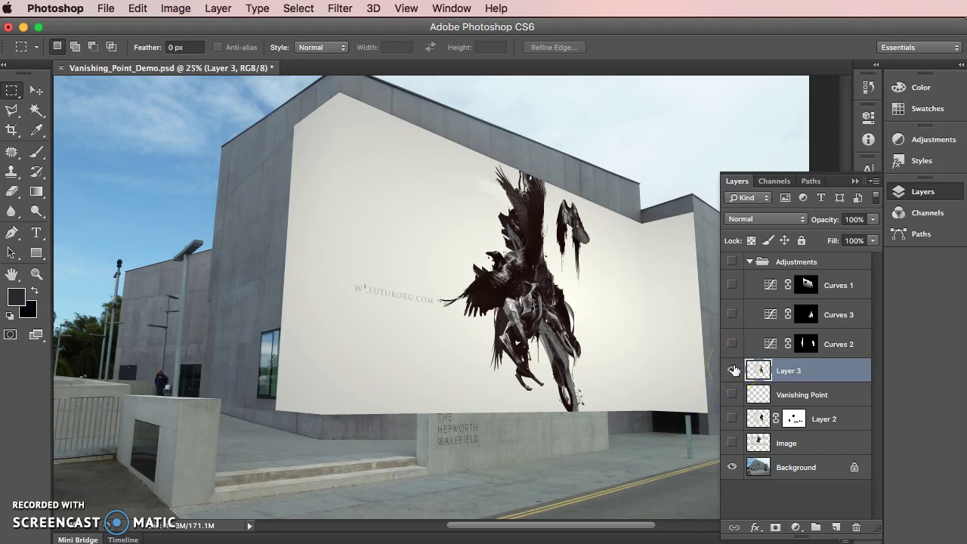
# Toggle Layer 3's visibility on and off to compare, leaving the wall artwork hidden
pyautogui.click(732, 370)
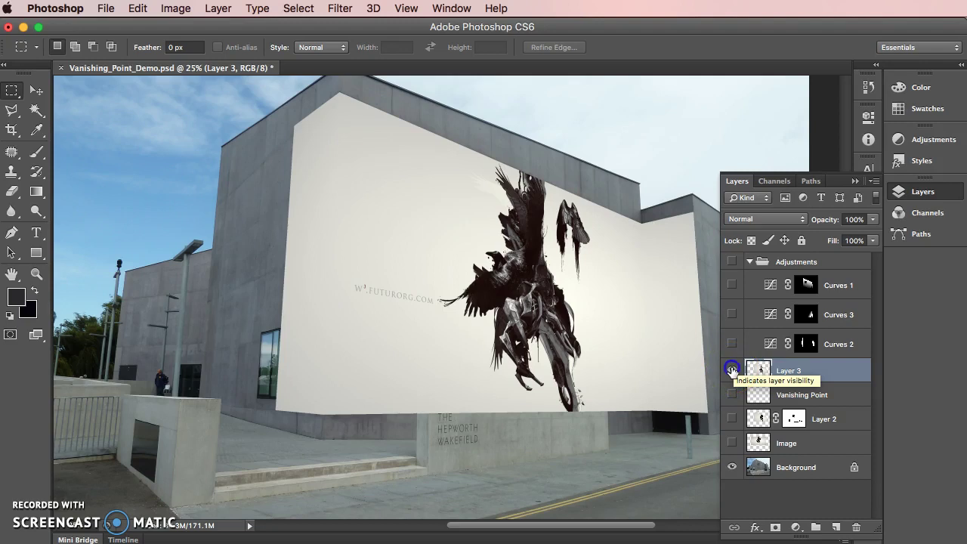
pyautogui.click(732, 370)
pyautogui.click(732, 370)
pyautogui.click(732, 370)
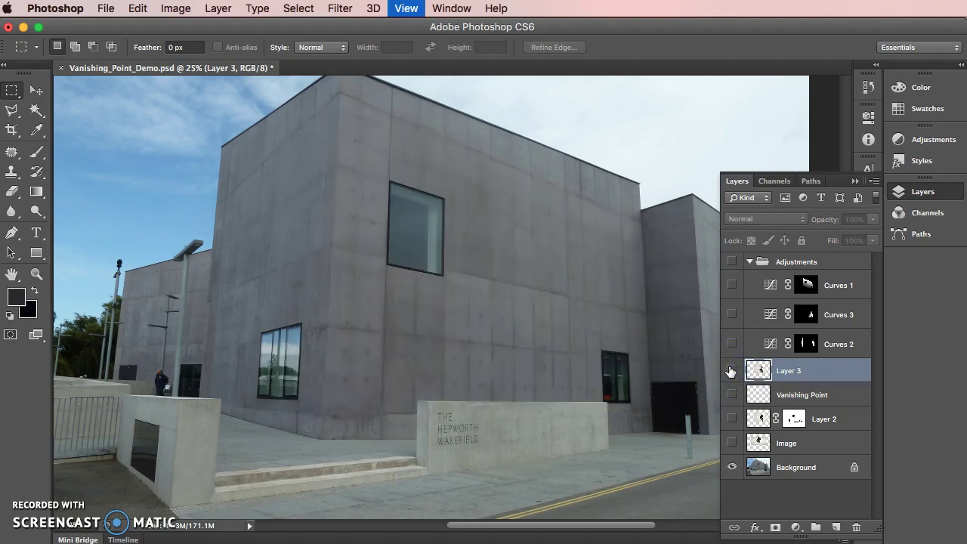
# With the Polygonal Lasso, outline the upper window as a selection
pyautogui.press('super+equal')
pyautogui.press('super+equal')
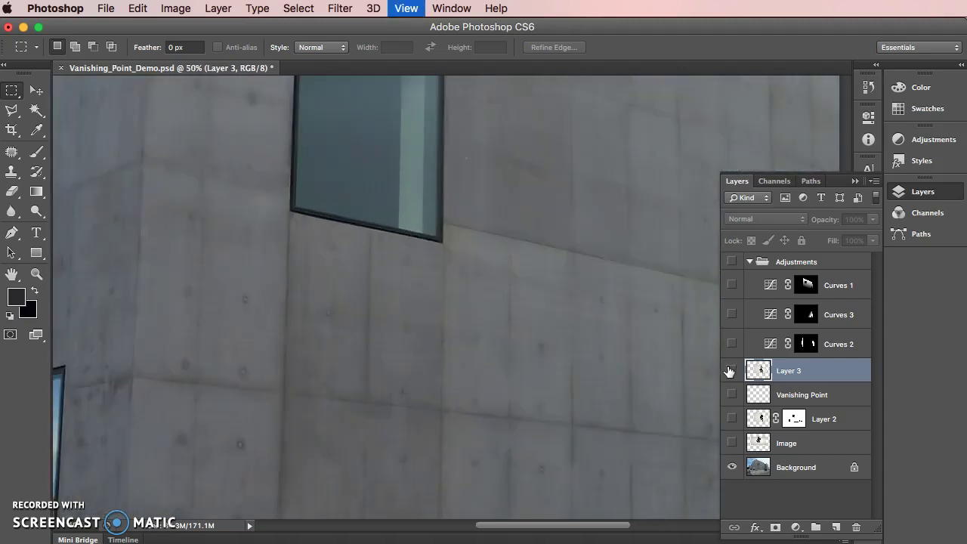
pyautogui.scroll(5, 292, 229)
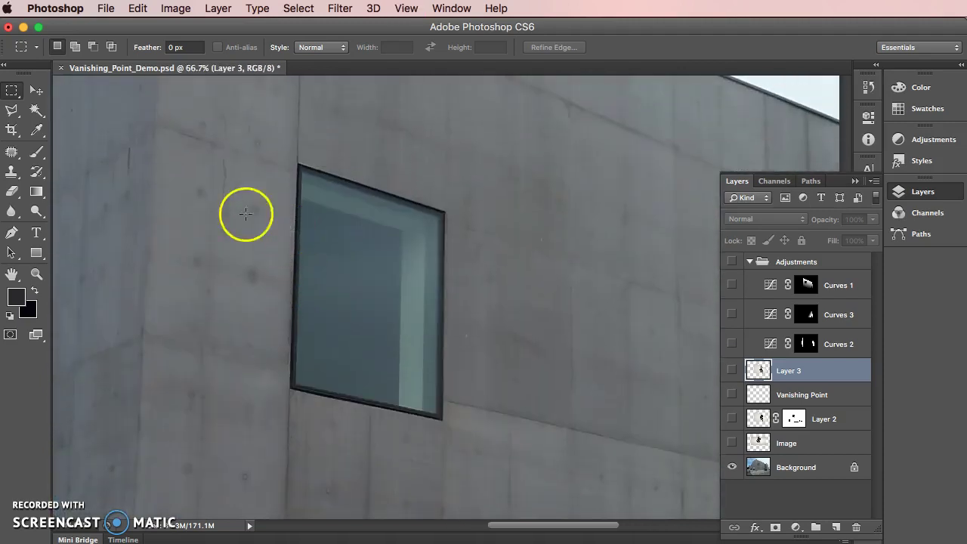
pyautogui.click(11, 110)
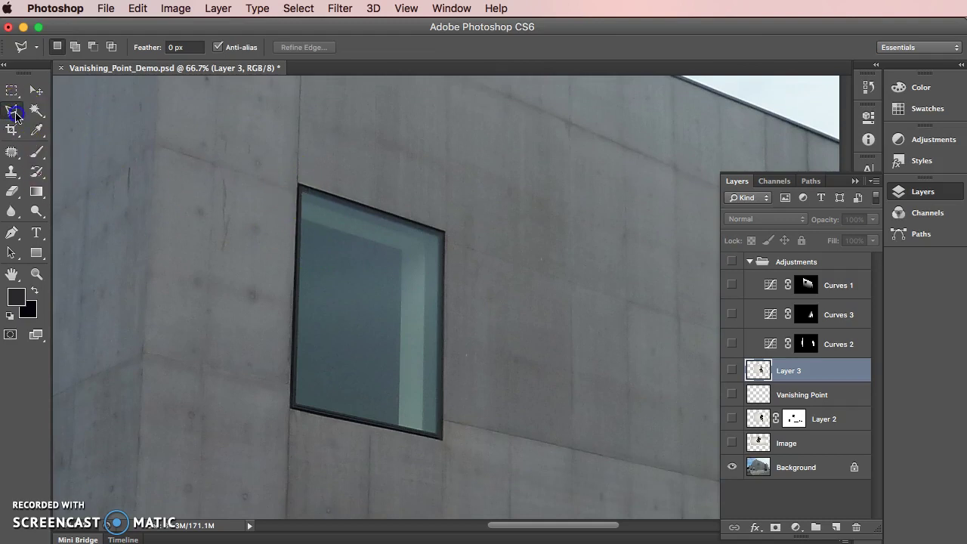
pyautogui.moveTo(16, 115)
pyautogui.mouseDown()
pyautogui.moveTo(60, 108)
pyautogui.moveTo(60, 121)
pyautogui.moveTo(46, 106)
pyautogui.moveTo(62, 125)
pyautogui.moveTo(135, 125)
pyautogui.moveTo(28, 122)
pyautogui.moveTo(45, 121)
pyautogui.mouseUp()
pyautogui.click(299, 184)
pyautogui.click(291, 406)
pyautogui.click(290, 409)
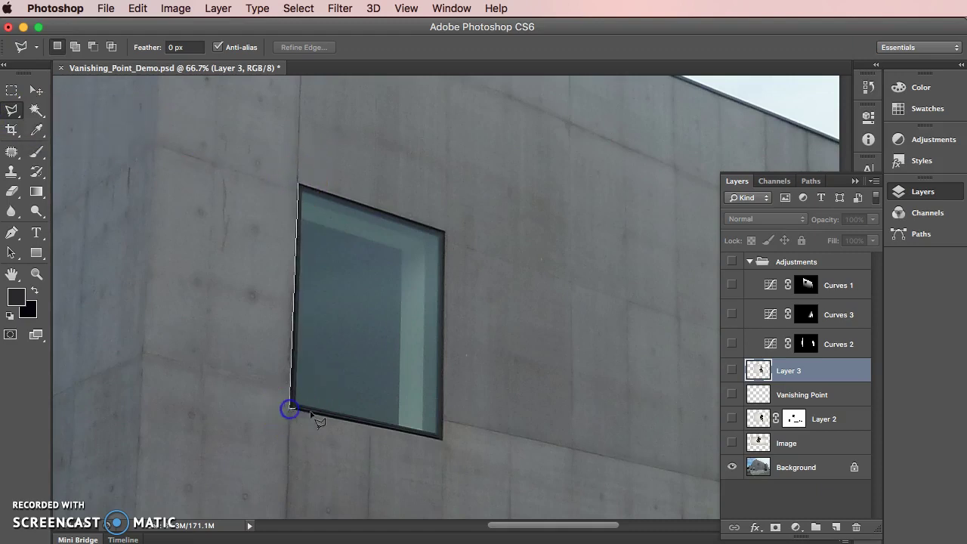
pyautogui.click(443, 441)
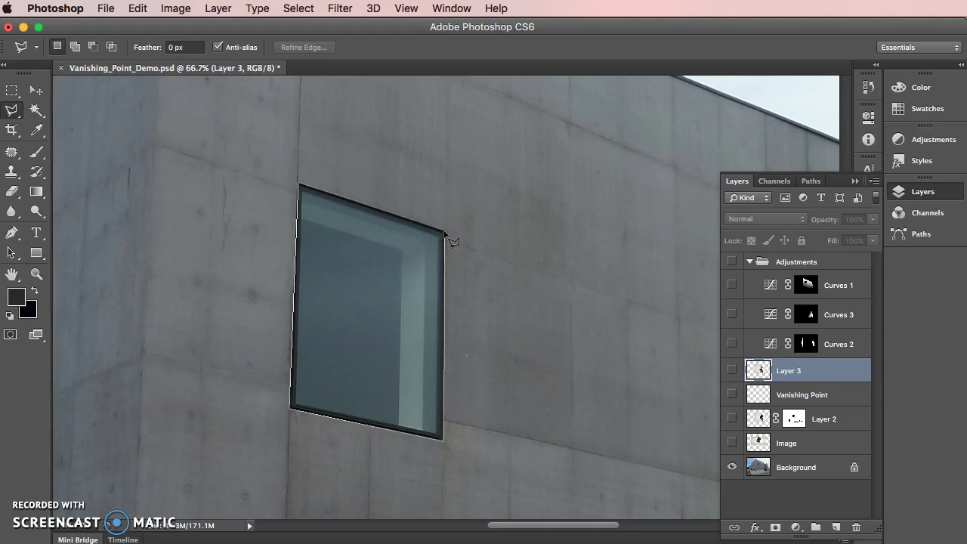
pyautogui.click(300, 184)
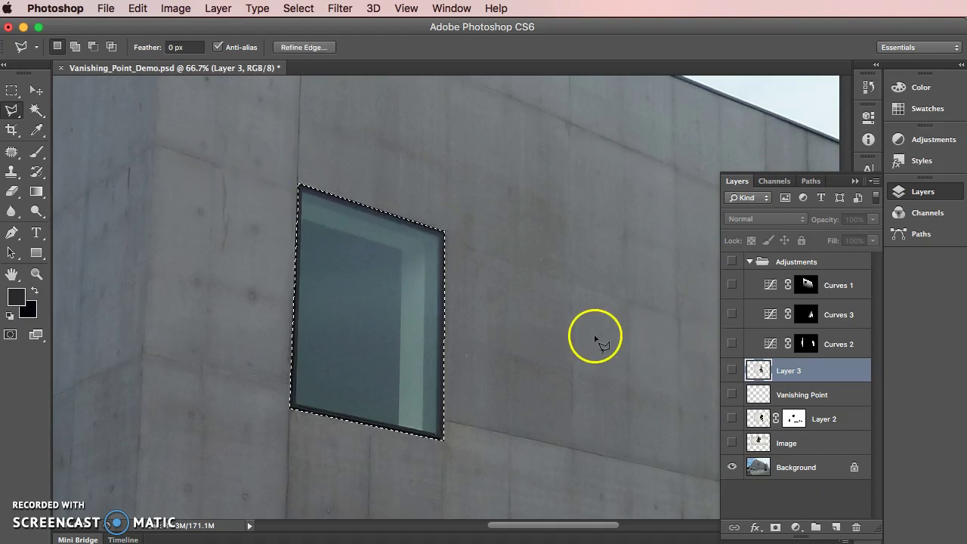
# Set add-to-selection mode and outline the lower window as well
pyautogui.moveTo(637, 362); pyautogui.dragTo(65, 149)
pyautogui.moveTo(152, 106); pyautogui.dragTo(194, 43)
pyautogui.click(410, 328)
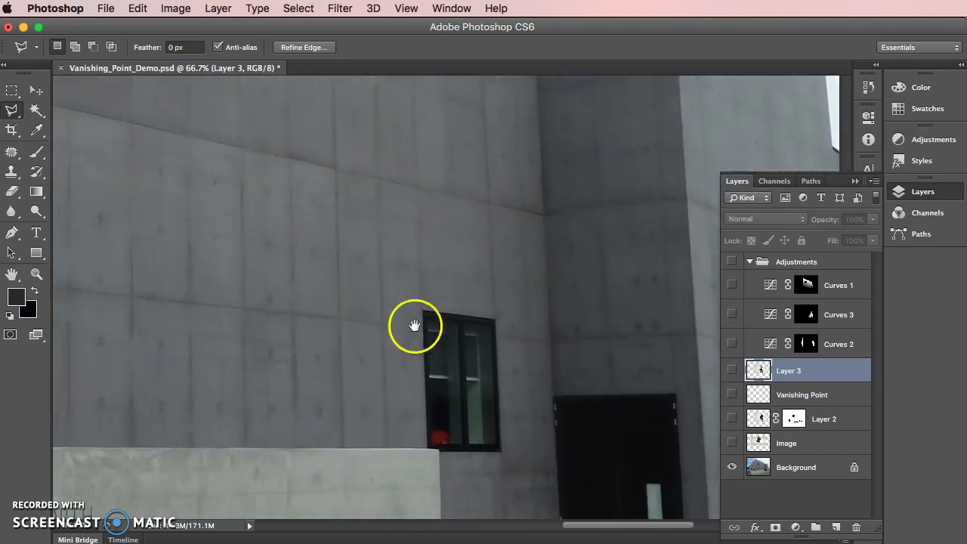
pyautogui.press('shift')
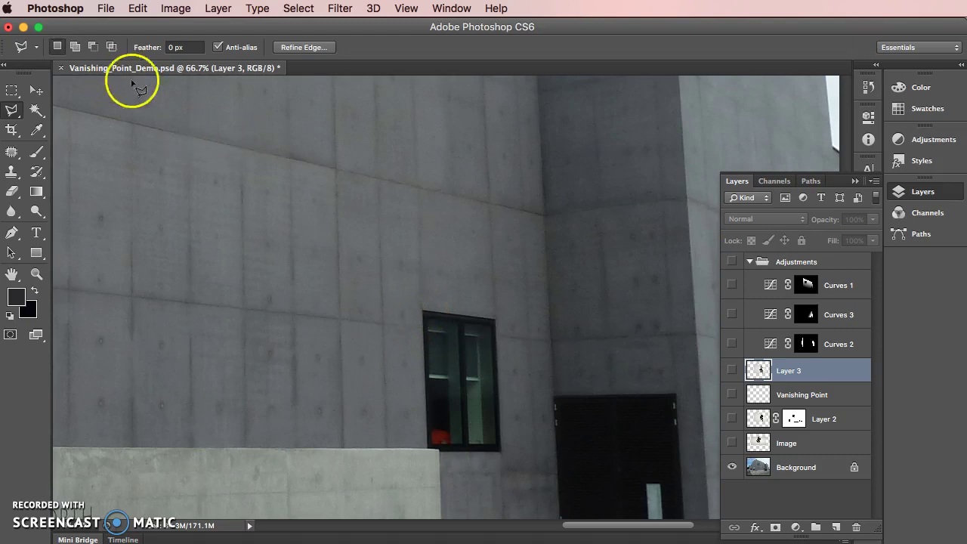
pyautogui.press('shift')
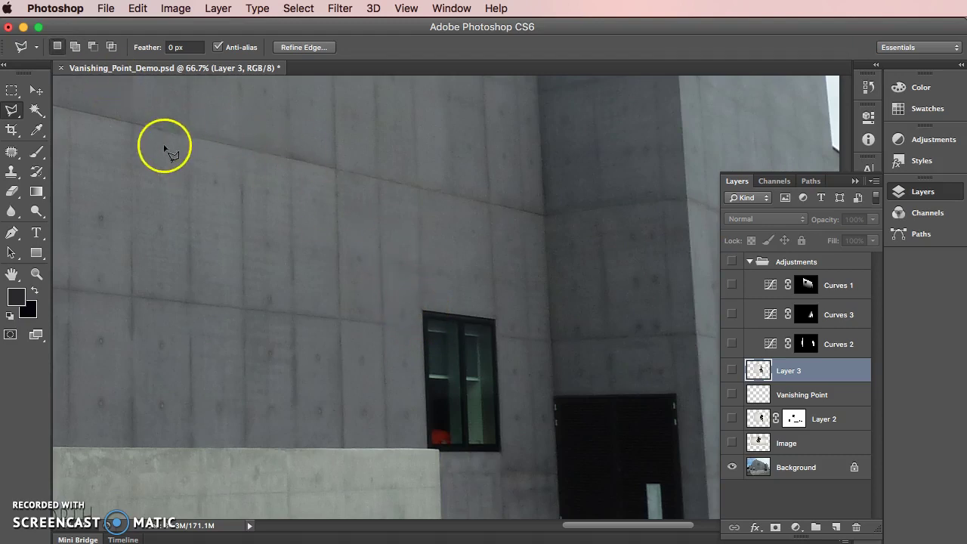
pyautogui.click(75, 46)
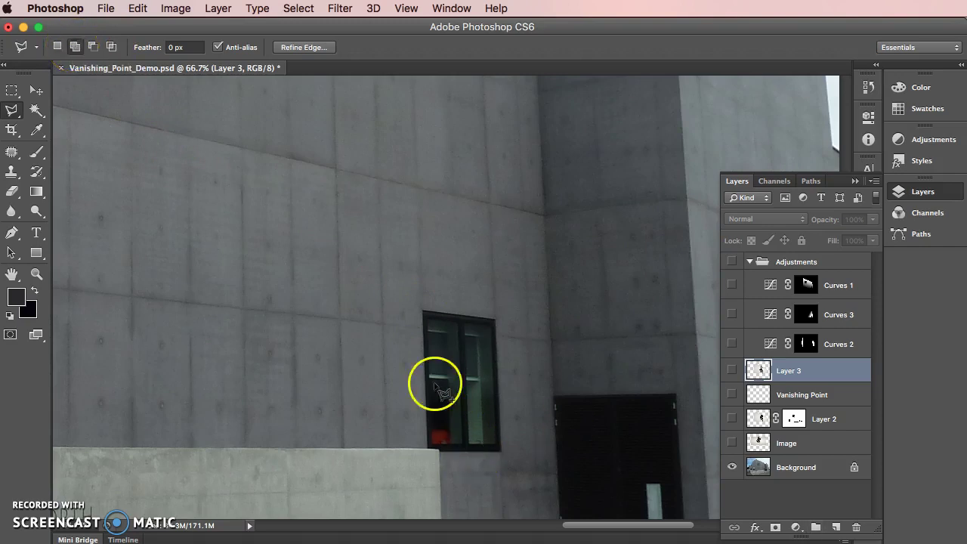
pyautogui.click(423, 311)
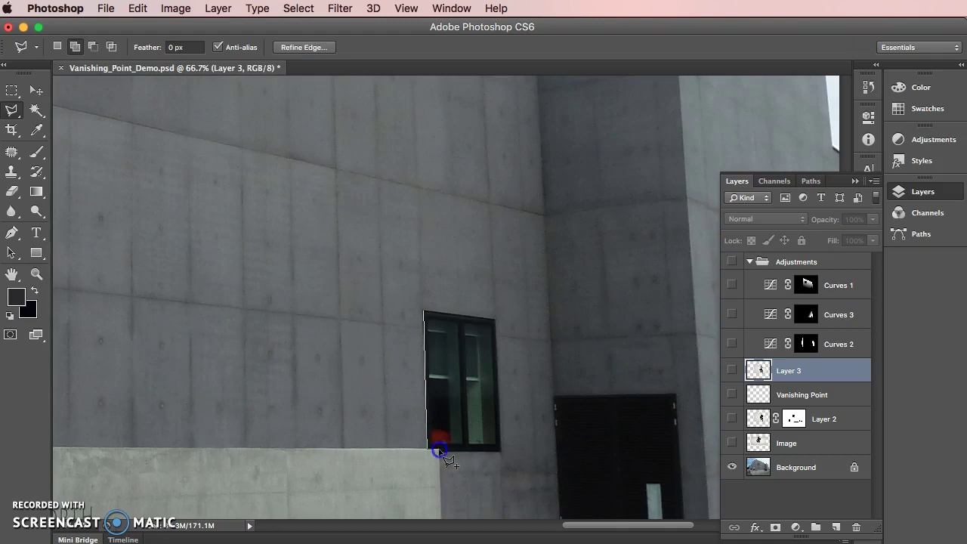
pyautogui.click(499, 452)
pyautogui.click(495, 322)
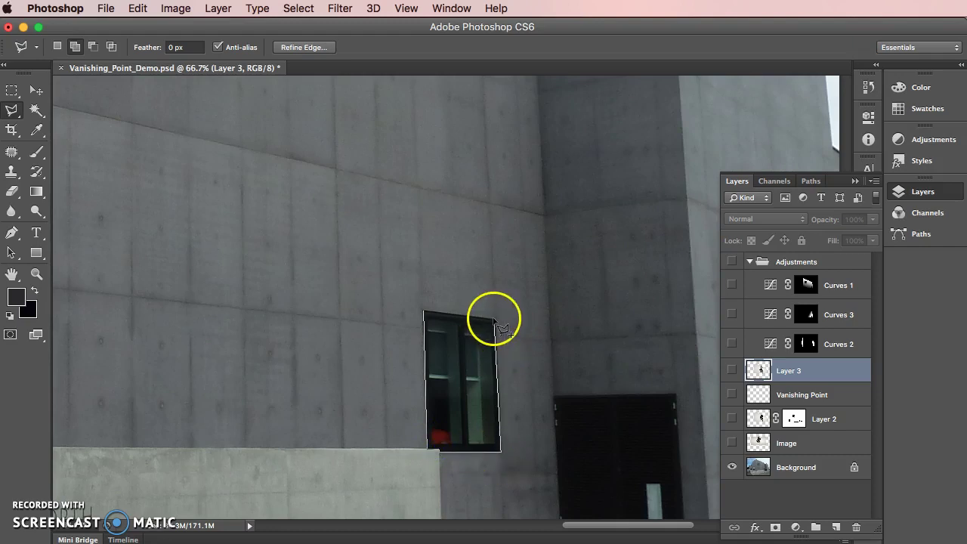
pyautogui.click(424, 312)
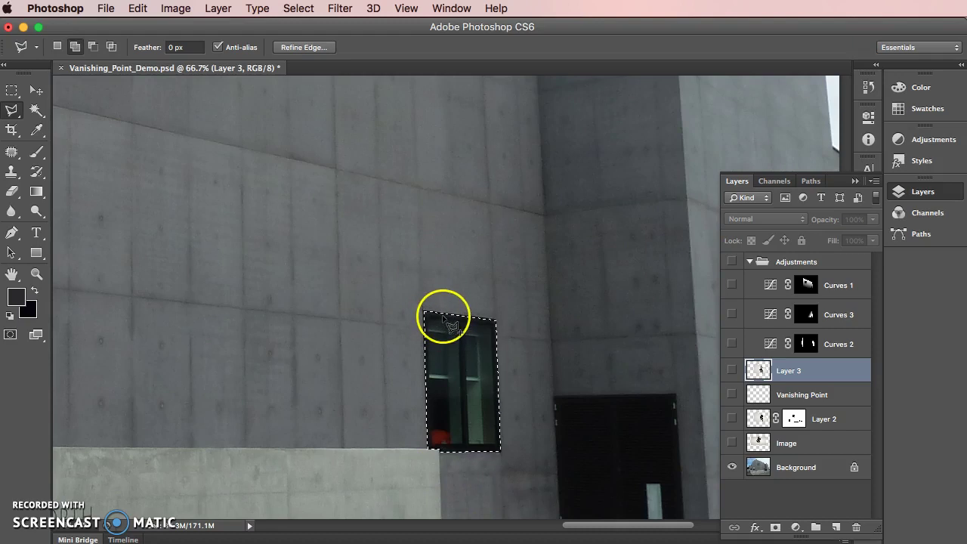
# Trace around the sign block to add it; a final stray click clears all selections
pyautogui.press('shift')
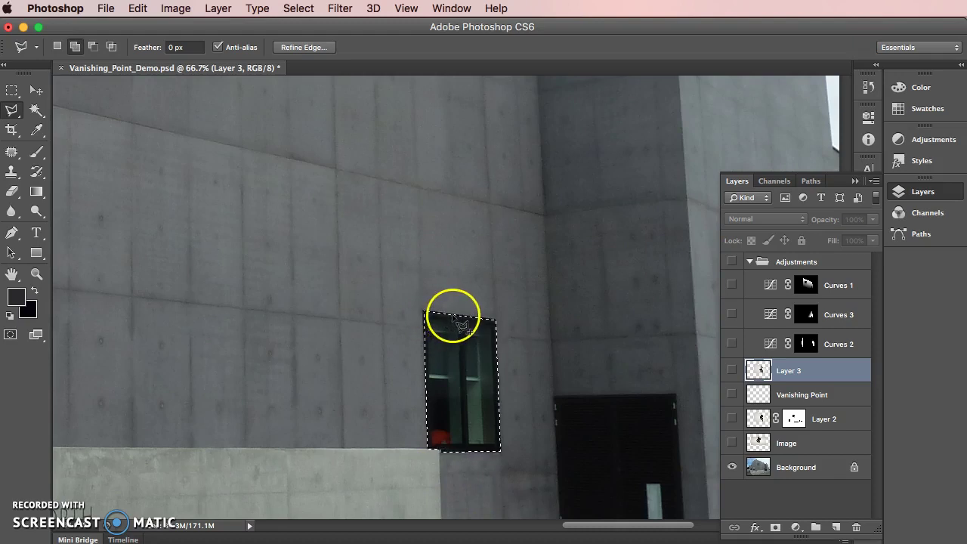
pyautogui.click(445, 450)
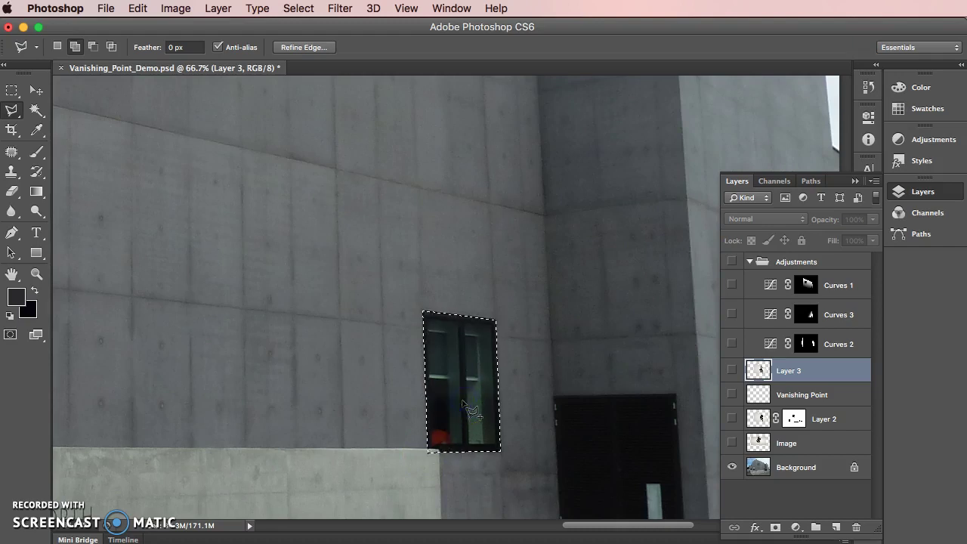
pyautogui.click(437, 454)
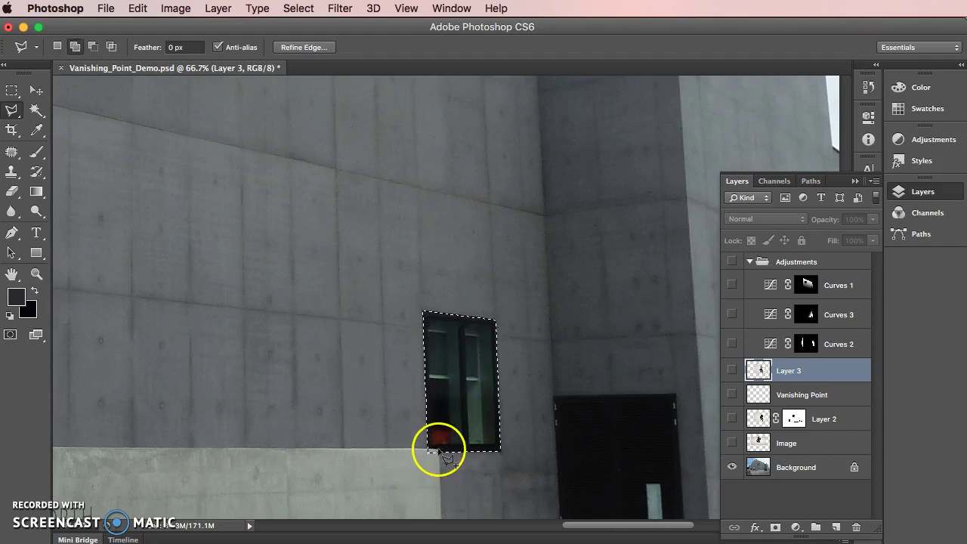
pyautogui.click(37, 444)
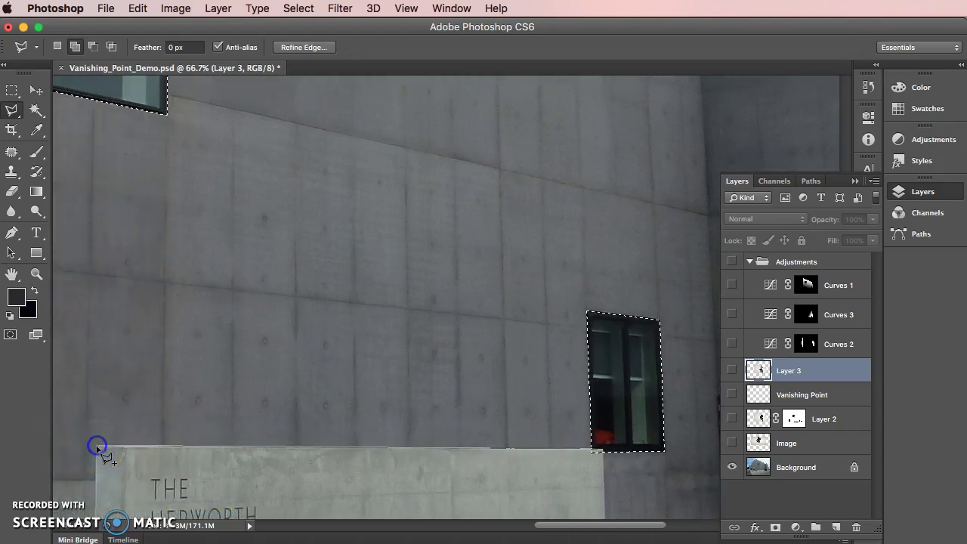
pyautogui.click(95, 489)
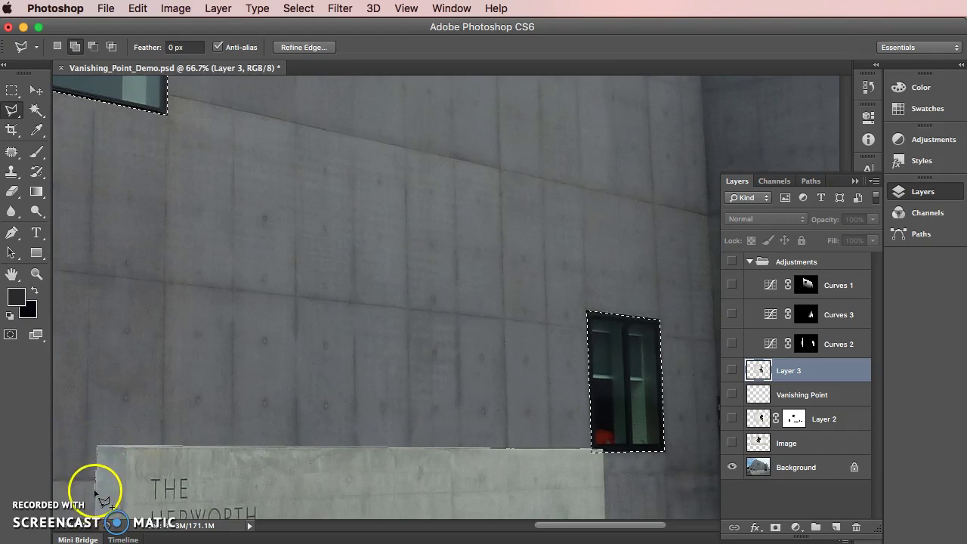
pyautogui.click(92, 500)
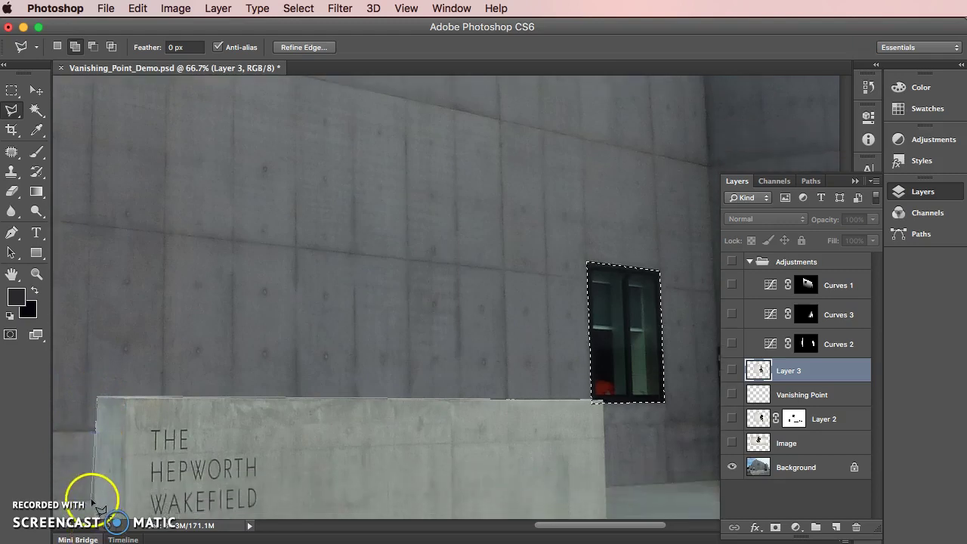
pyautogui.click(606, 489)
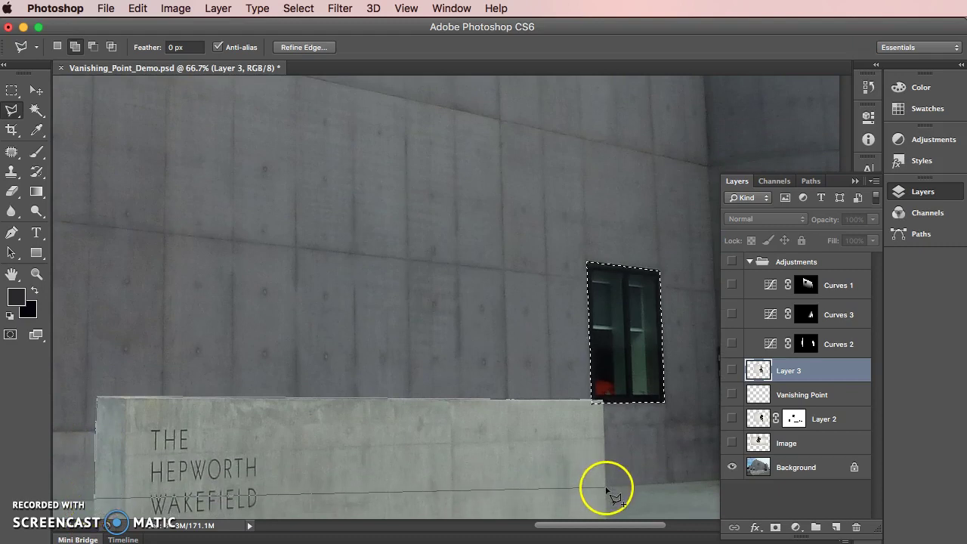
pyautogui.click(602, 400)
pyautogui.click(653, 334)
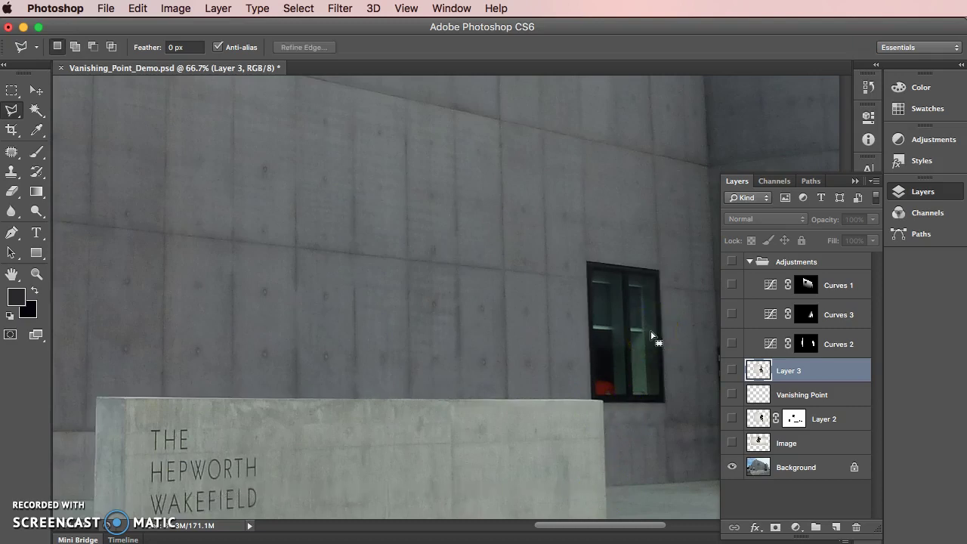
# Restore the cleared selections with undo and add an outline of the large left window
pyautogui.press('super+minus')
pyautogui.press('super+minus')
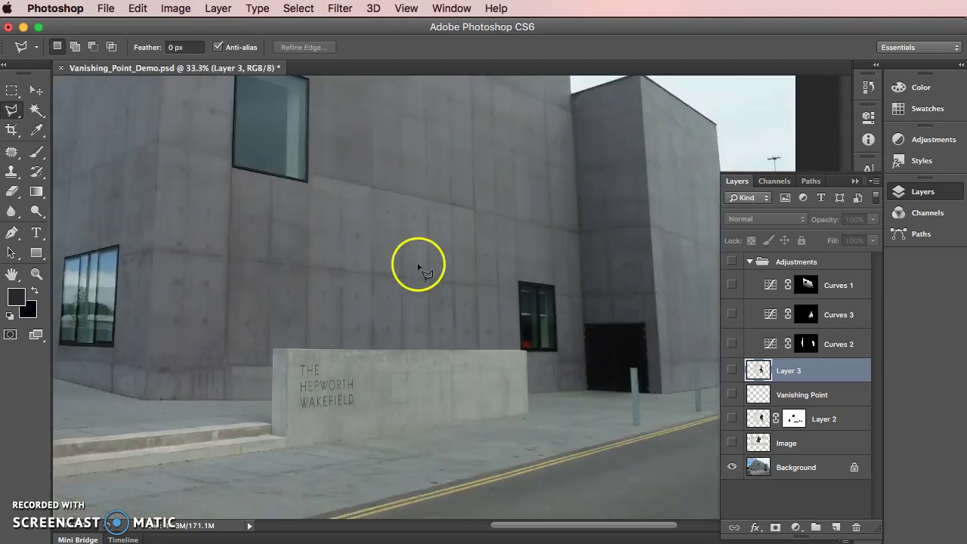
pyautogui.press('super+z')
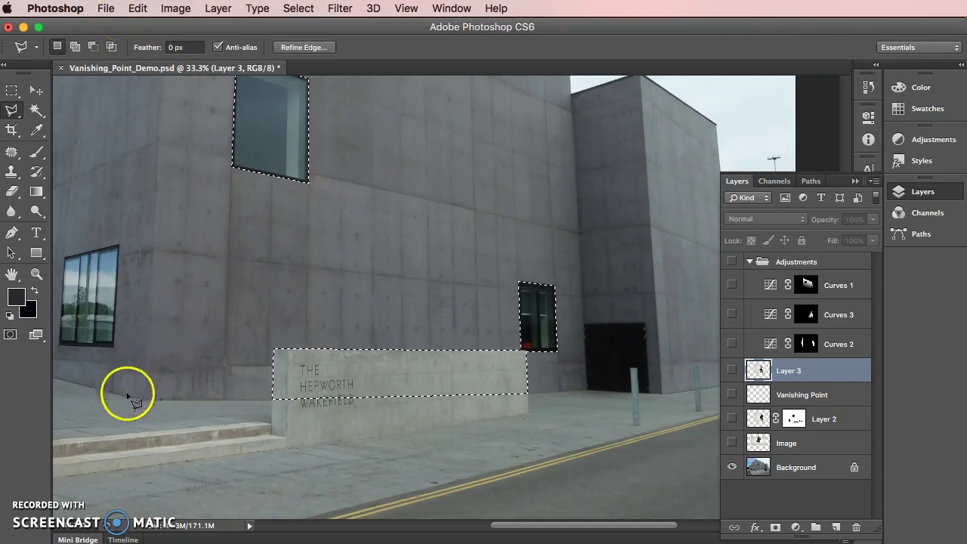
pyautogui.moveTo(123, 436); pyautogui.dragTo(408, 461)
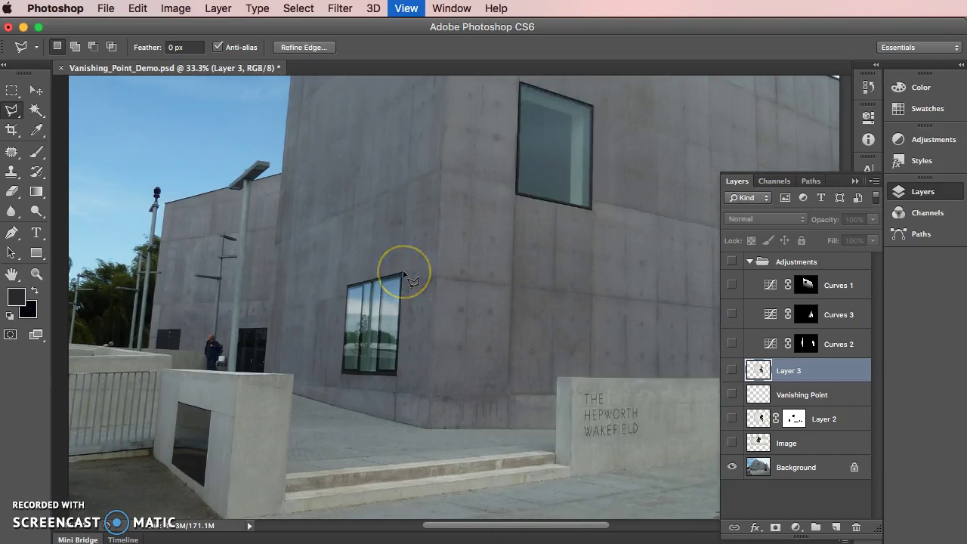
pyautogui.press('super+equal')
pyautogui.press('super+equal')
pyautogui.press('super+equal')
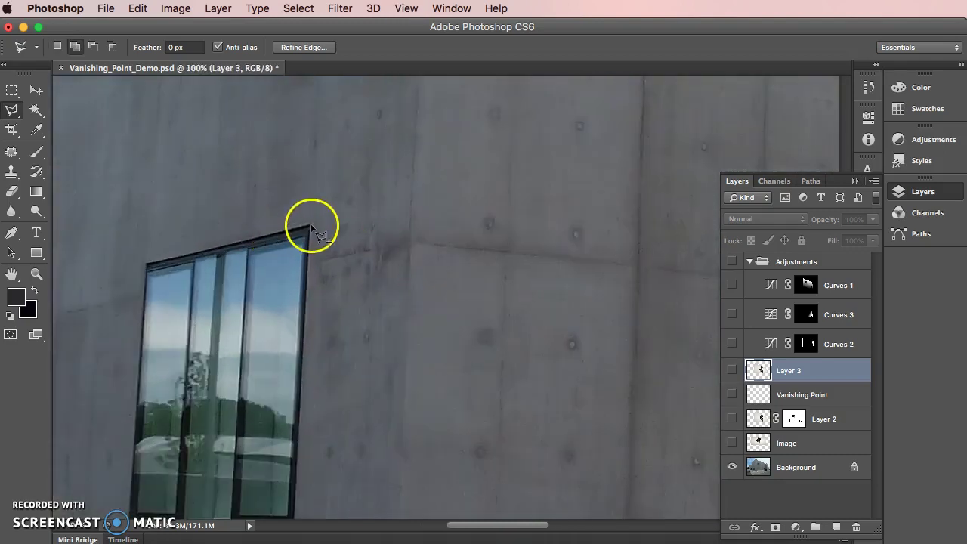
pyautogui.click(309, 225)
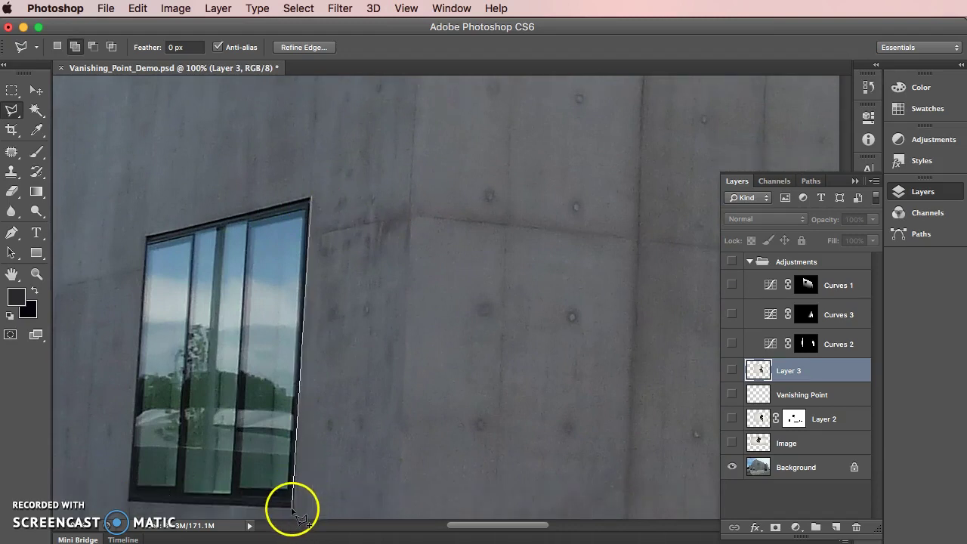
pyautogui.click(293, 508)
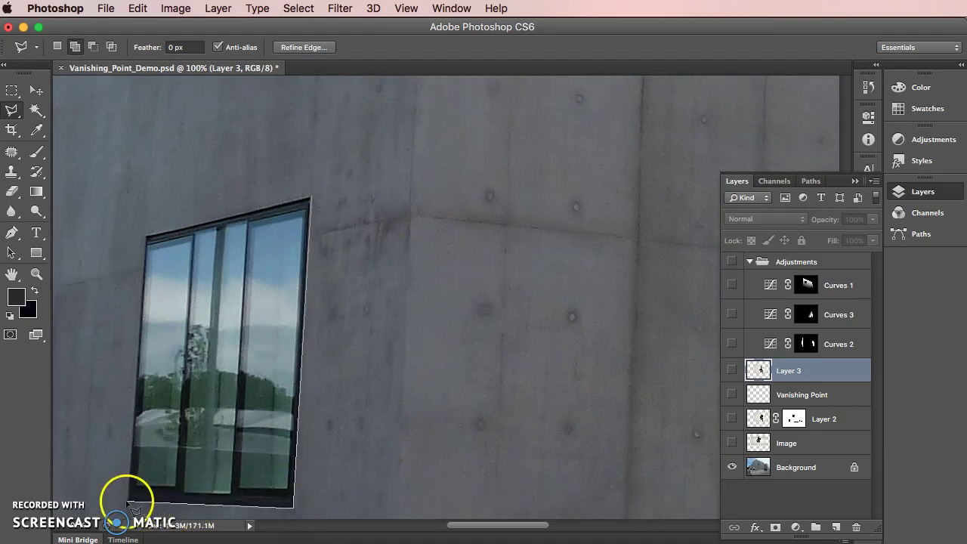
pyautogui.click(147, 239)
pyautogui.click(310, 197)
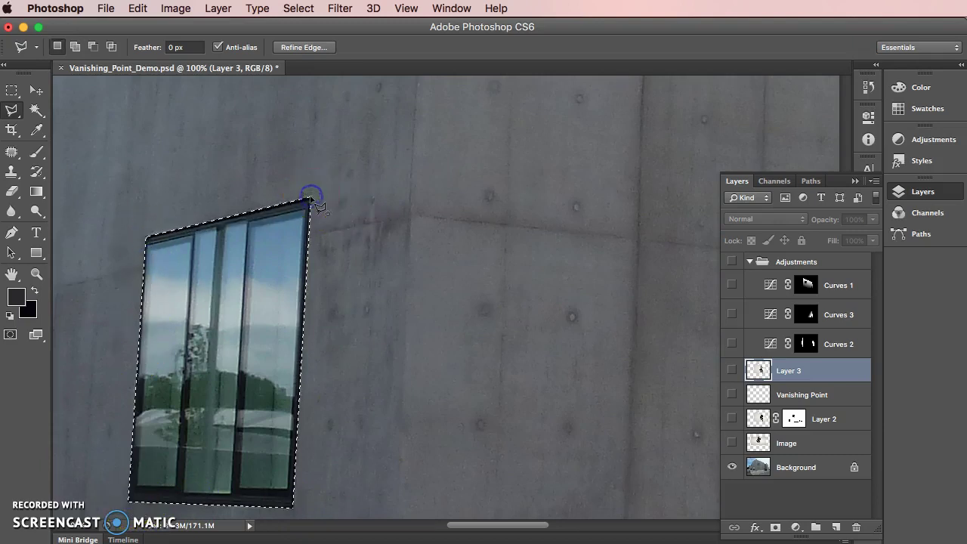
# Add the black door's outline to the selection and zoom back out to 16.7%
pyautogui.click(506, 391)
pyautogui.hscroll(10, 506, 390)
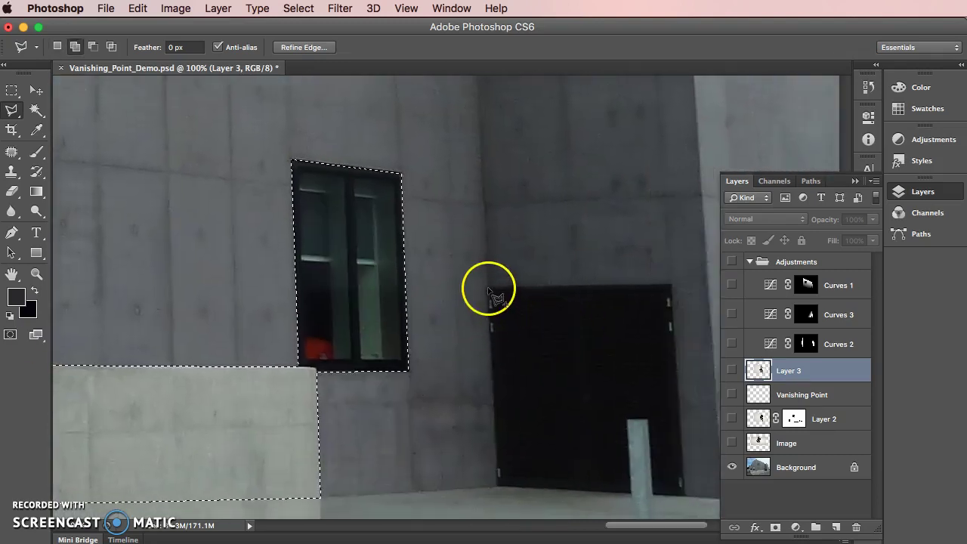
pyautogui.keyDown('shift'); pyautogui.click(488, 289); pyautogui.keyUp('shift')
pyautogui.click(497, 485)
pyautogui.click(684, 497)
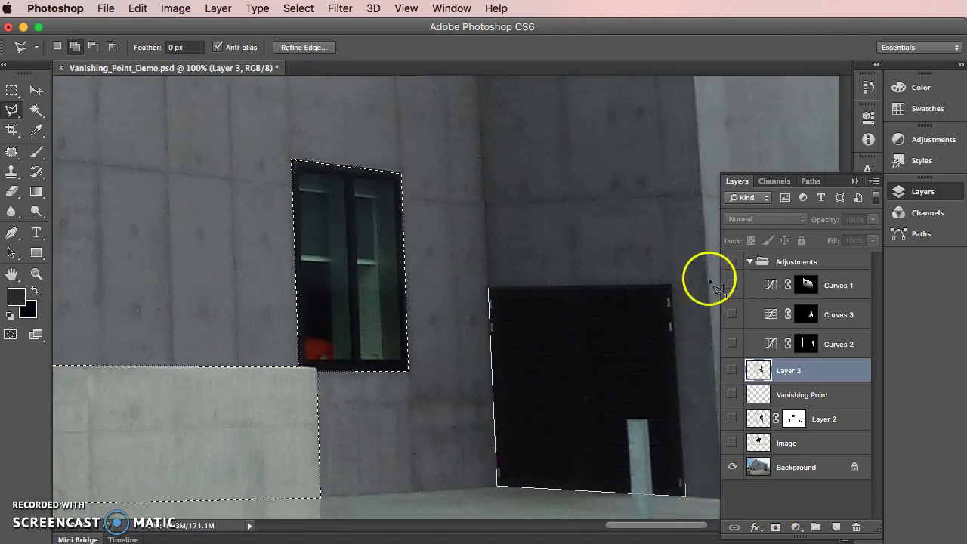
pyautogui.click(672, 284)
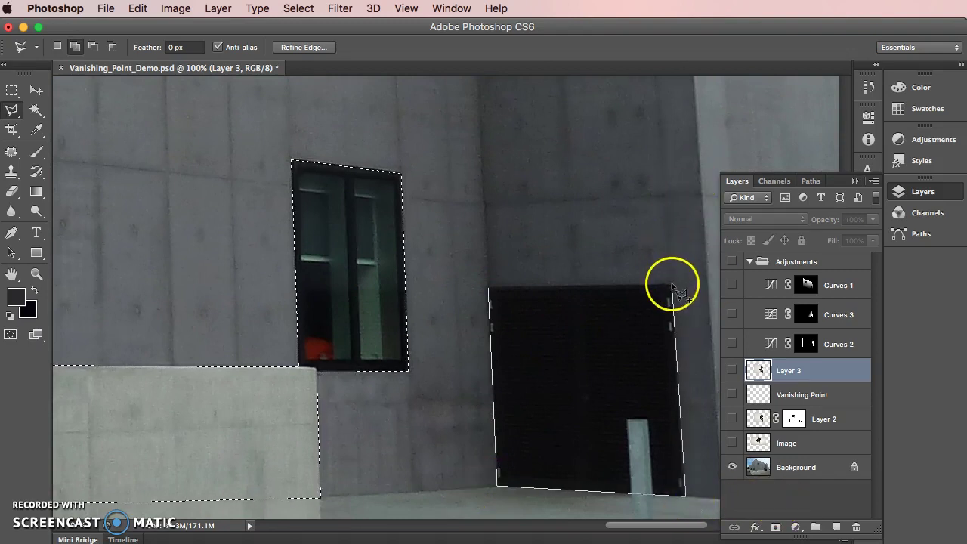
pyautogui.click(489, 290)
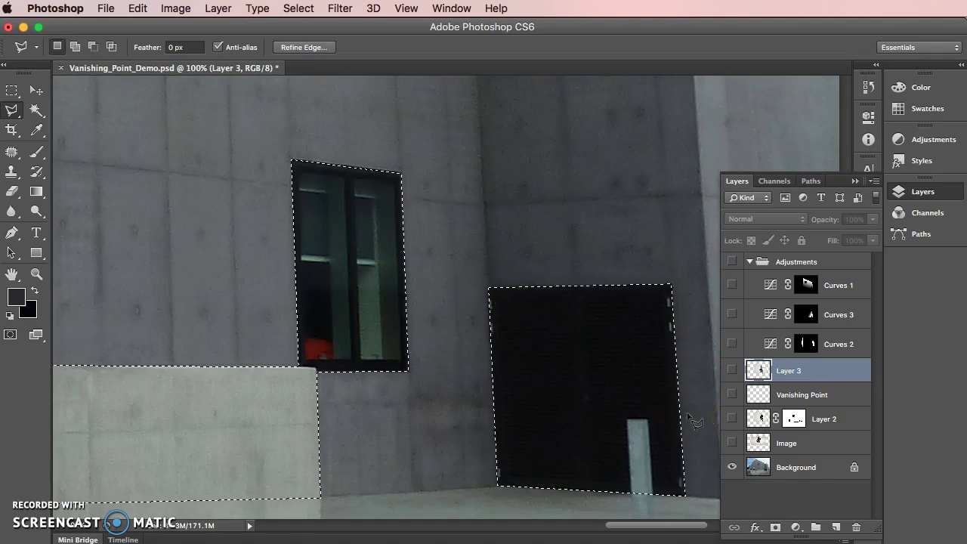
pyautogui.press('super+h')
pyautogui.press('super+minus')
pyautogui.press('super+minus')
pyautogui.press('super+minus')
pyautogui.press('super+minus')
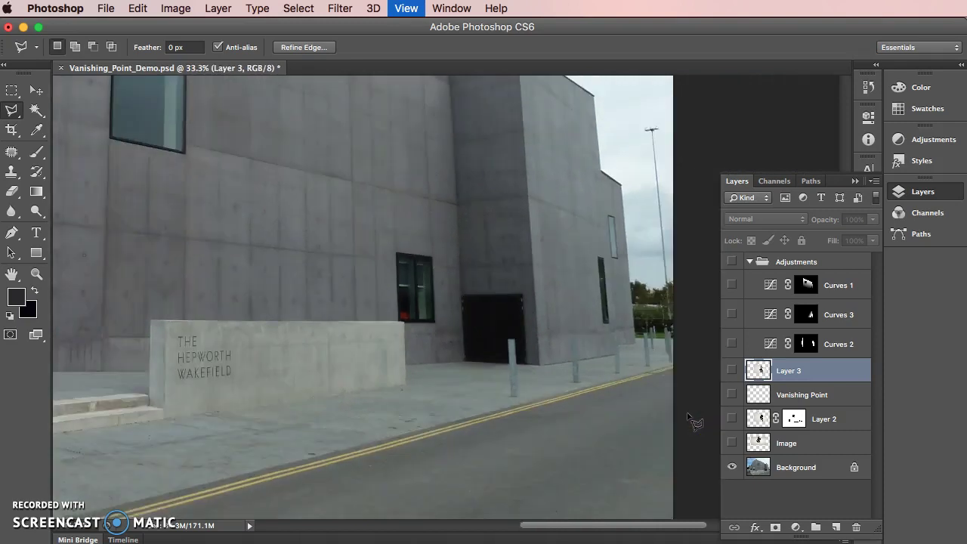
pyautogui.press('super+minus')
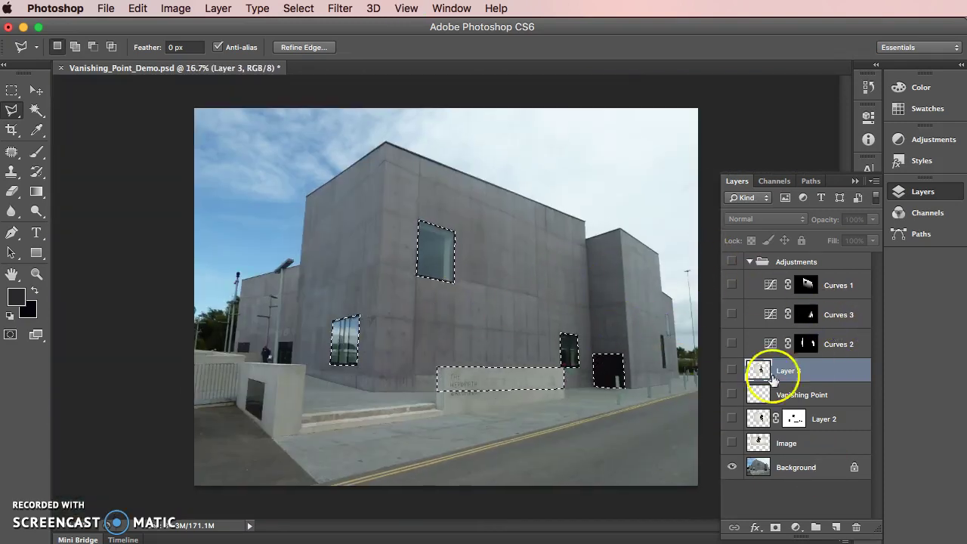
# Make Layer 3 visible so the creature artwork on its white panel shows over the wall
pyautogui.click(730, 371)
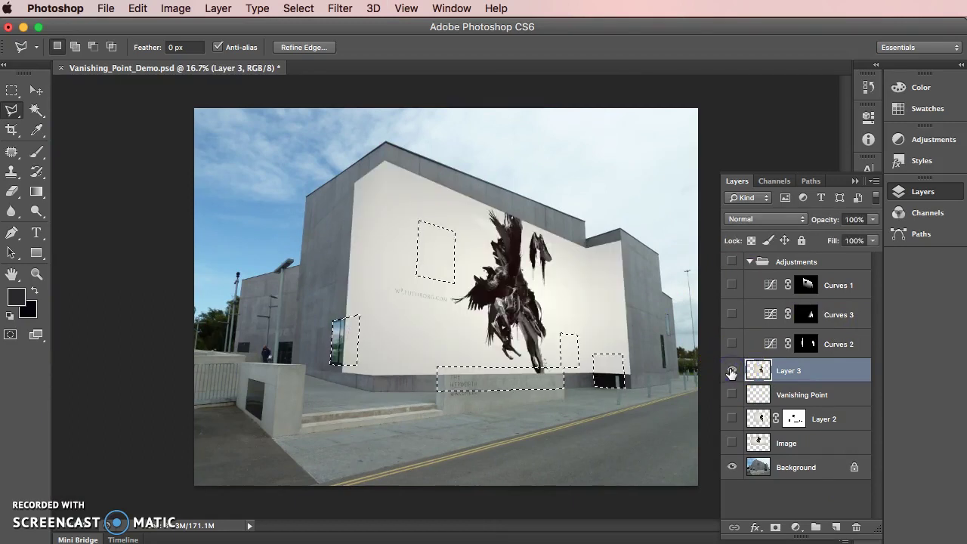
pyautogui.click(756, 370)
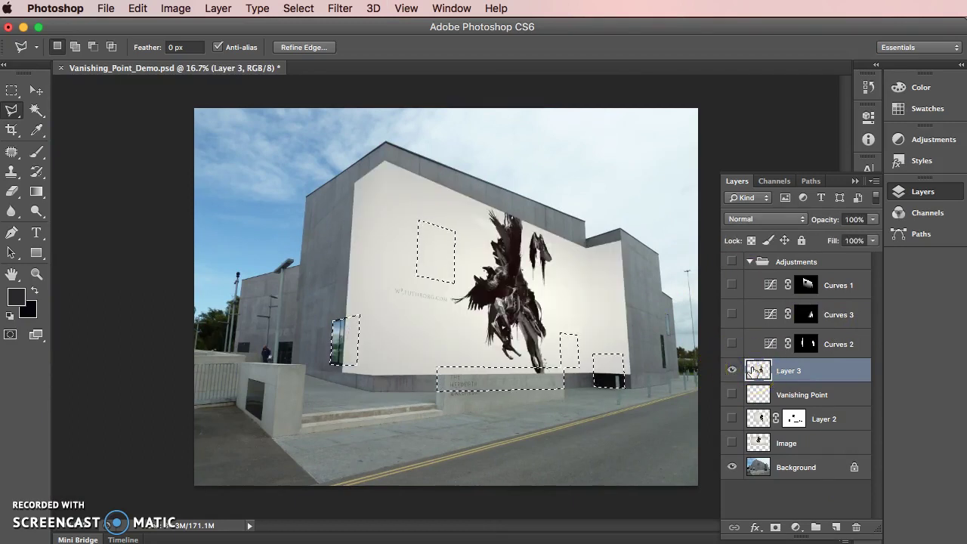
pyautogui.click(476, 183)
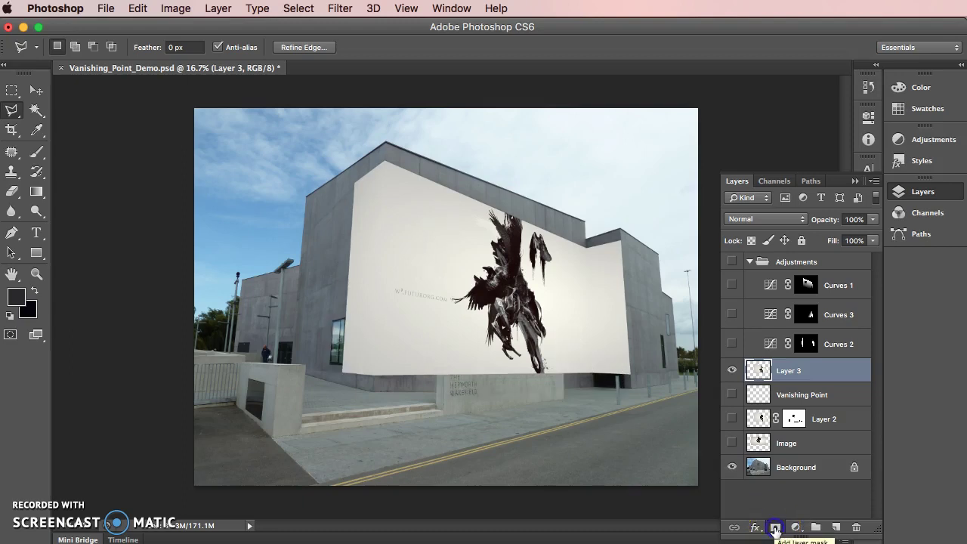
# Add a layer mask to Layer 3 from the selection and invert it, revealing windows, door and sign
pyautogui.click(774, 527)
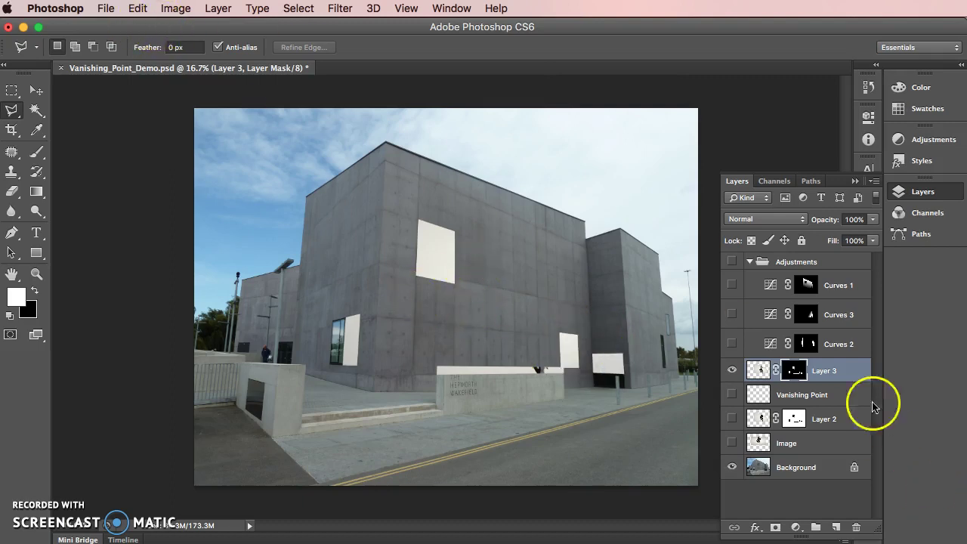
pyautogui.click(176, 9)
pyautogui.click(198, 56)
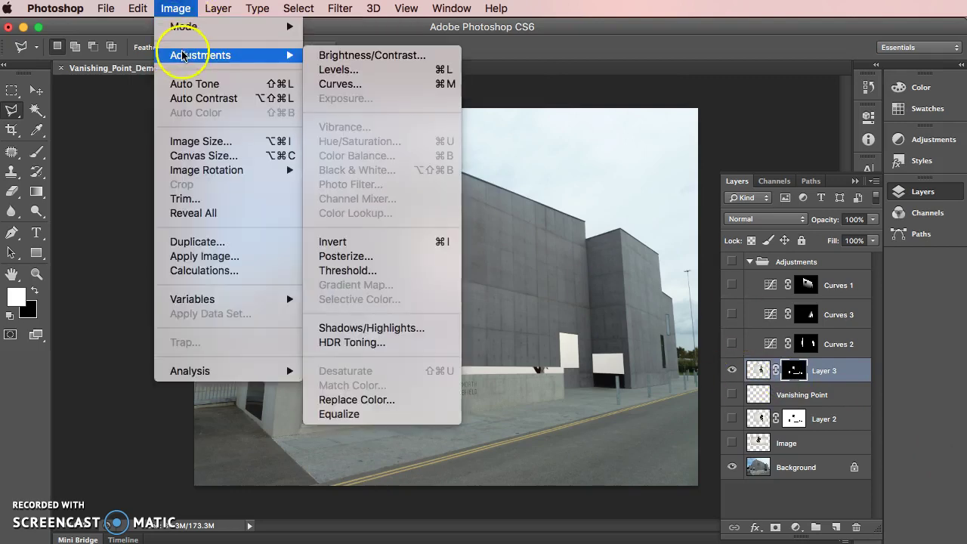
pyautogui.click(406, 241)
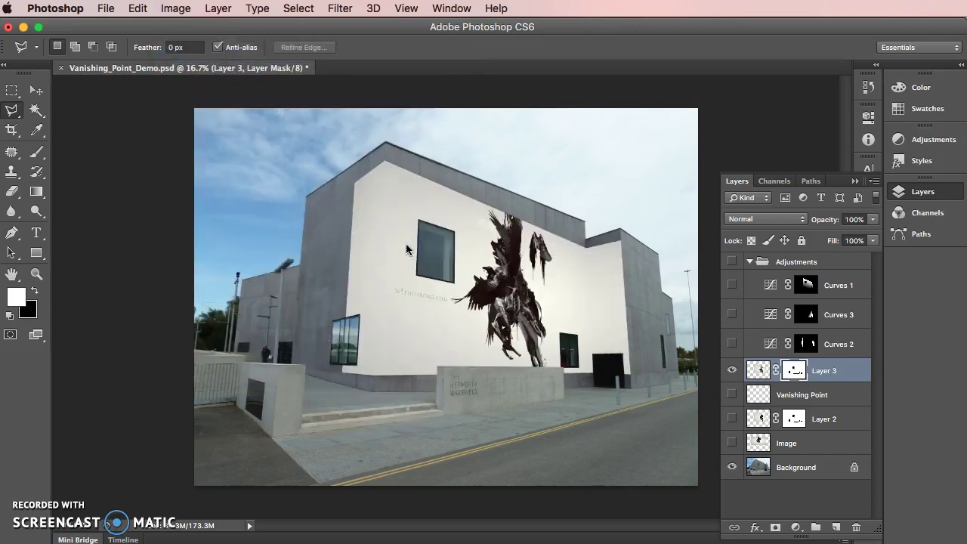
pyautogui.click(480, 261)
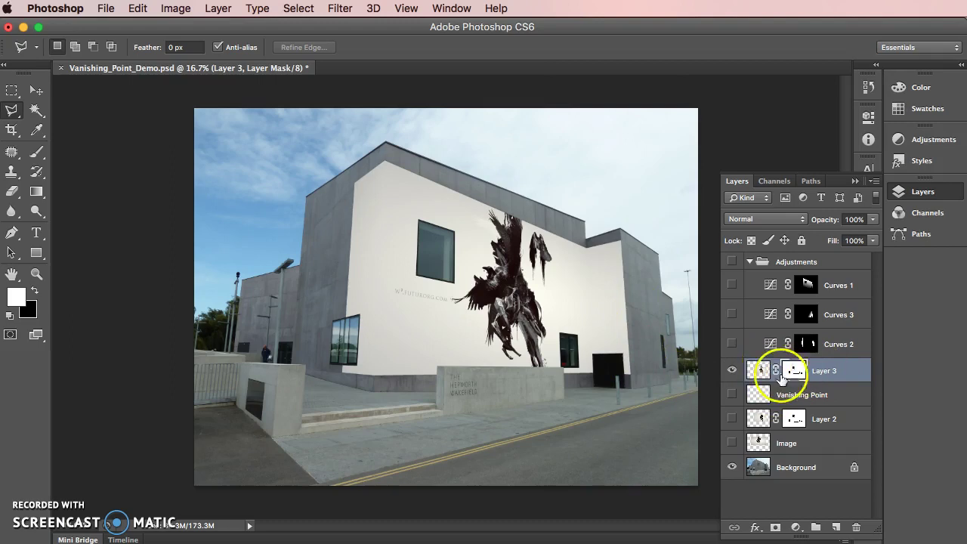
pyautogui.keyDown('alt'); pyautogui.click(795, 370); pyautogui.keyUp('alt')
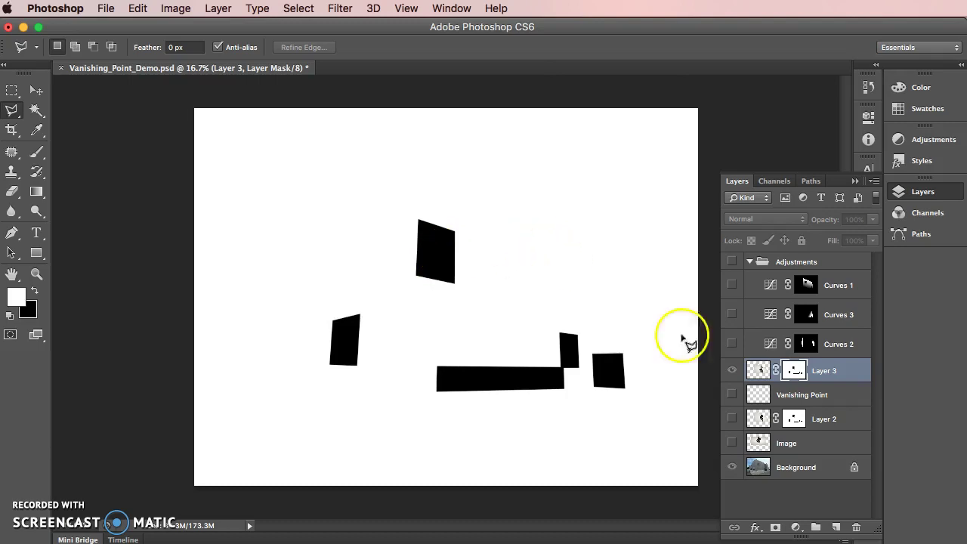
pyautogui.keyDown('alt'); pyautogui.click(793, 371); pyautogui.keyUp('alt')
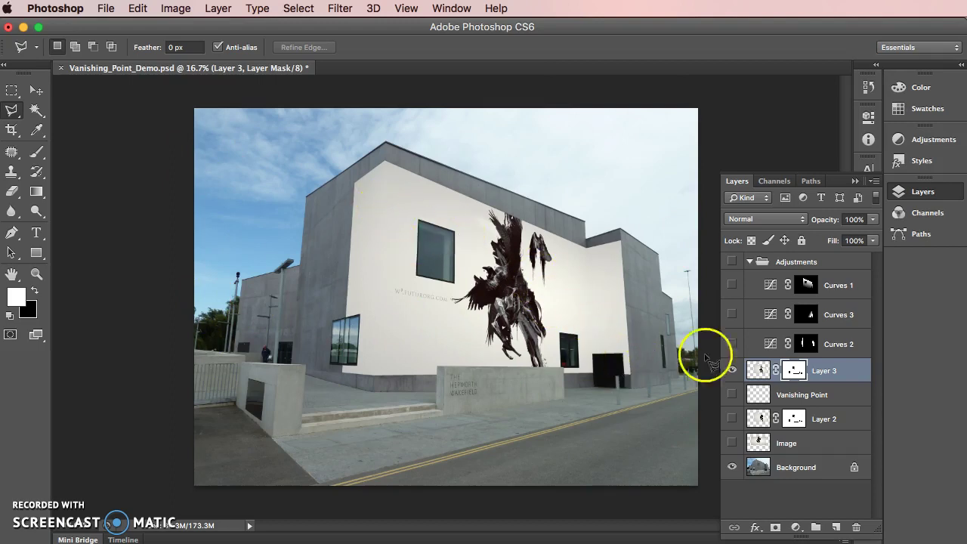
pyautogui.click(731, 371)
pyautogui.click(730, 371)
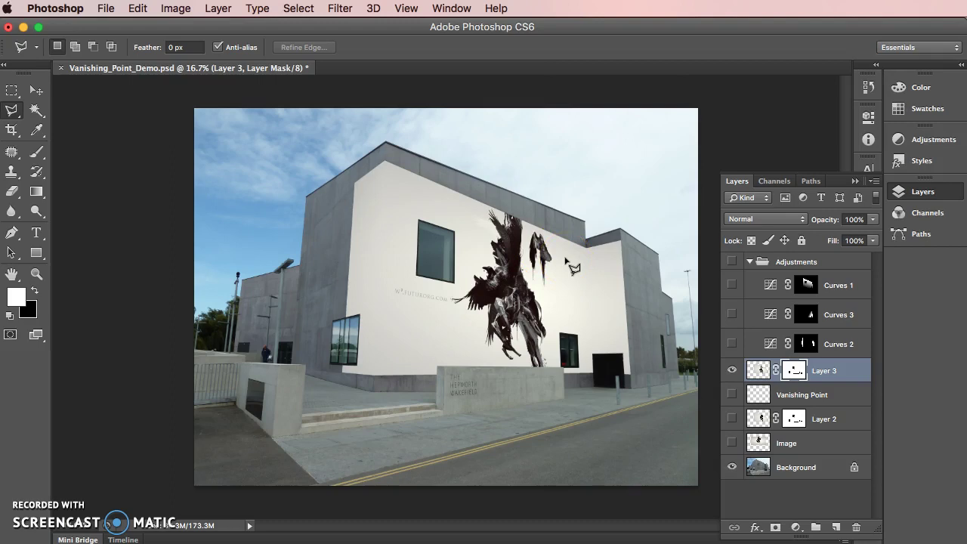
pyautogui.click(666, 174)
pyautogui.click(383, 162)
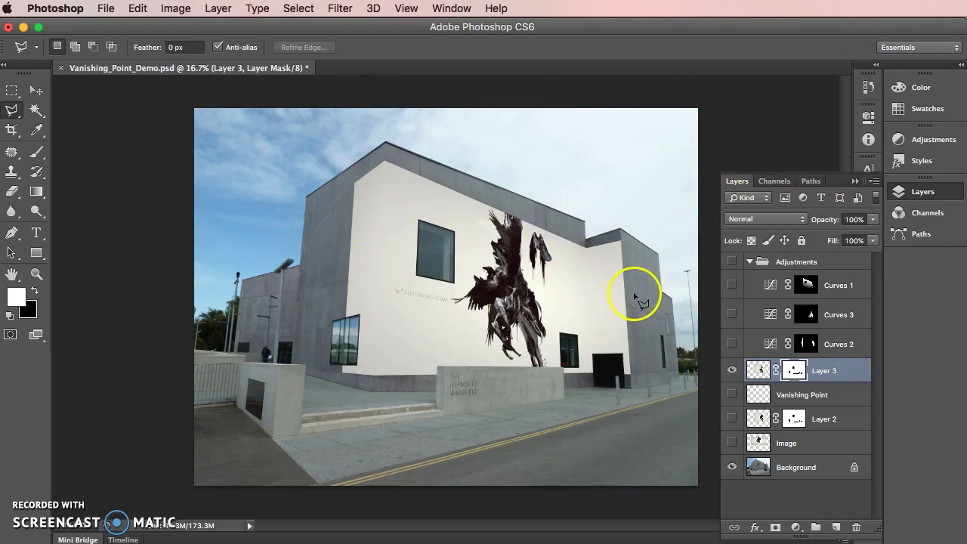